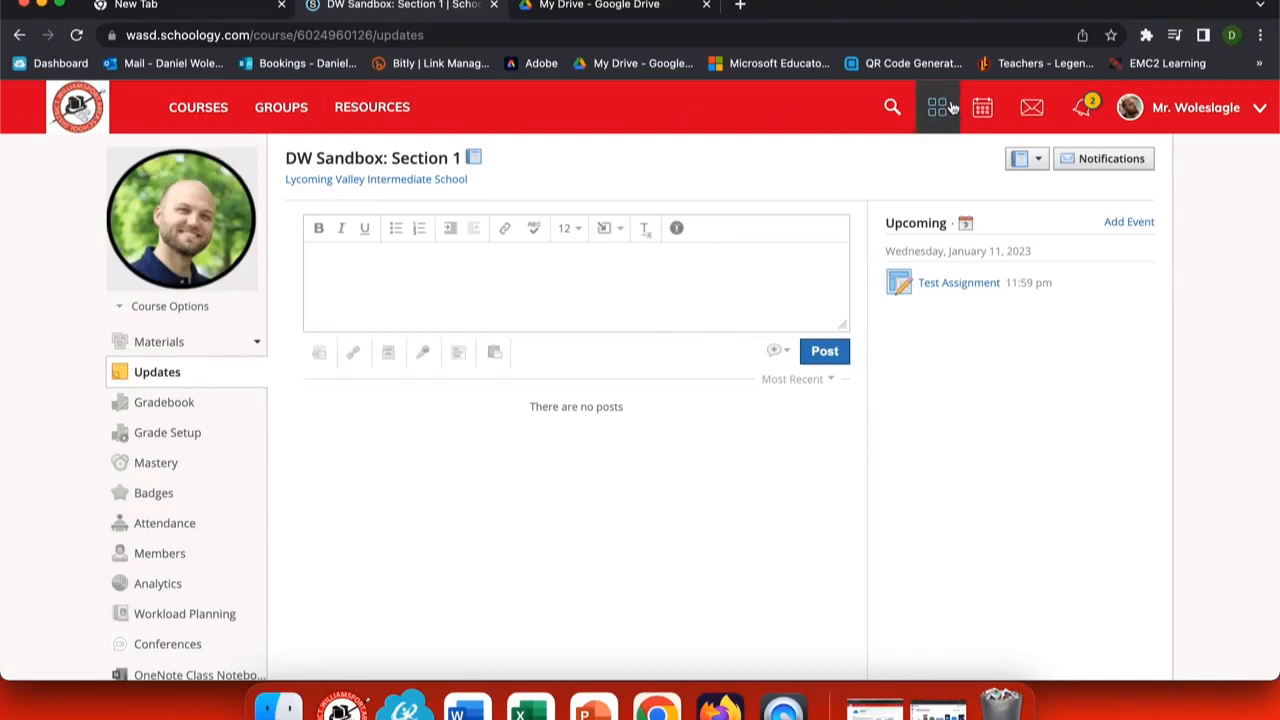
Install the Google Drive Resource App from the App Center, agreeing to the data sharing and adding it to My Resources
left_click(940, 108)
left_click(889, 197)
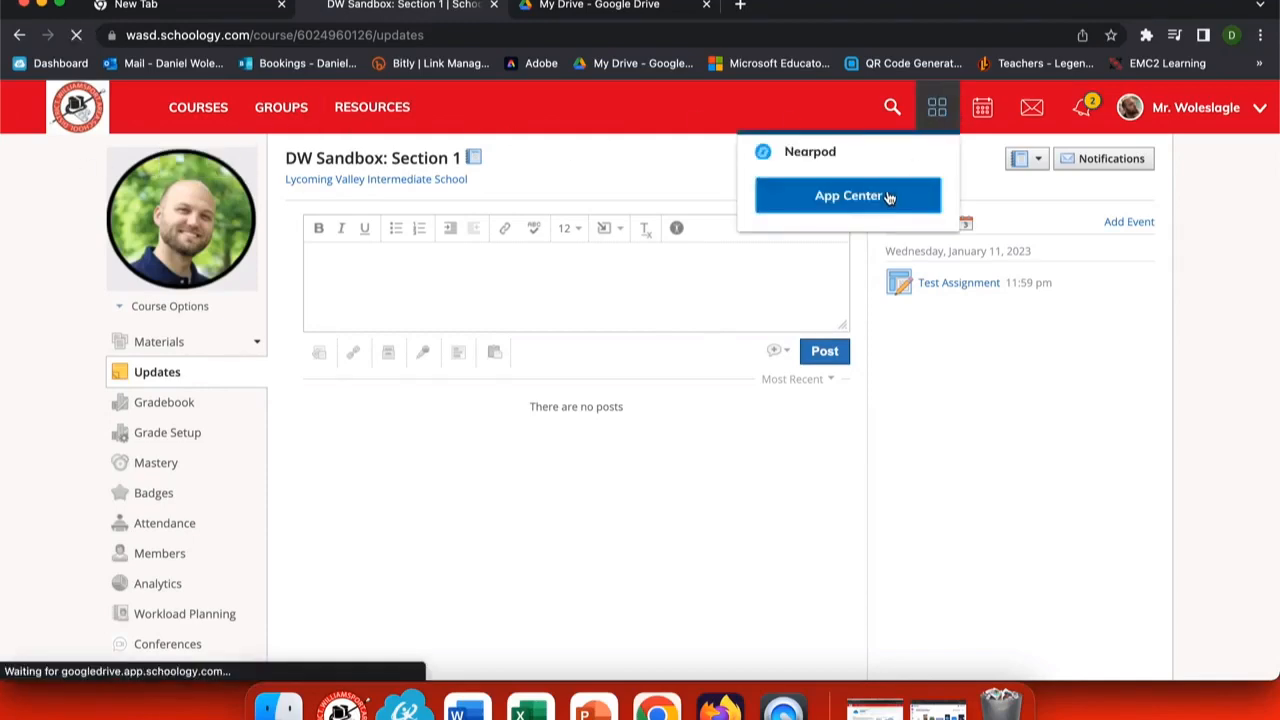
scroll(838, 336, "down", 3)
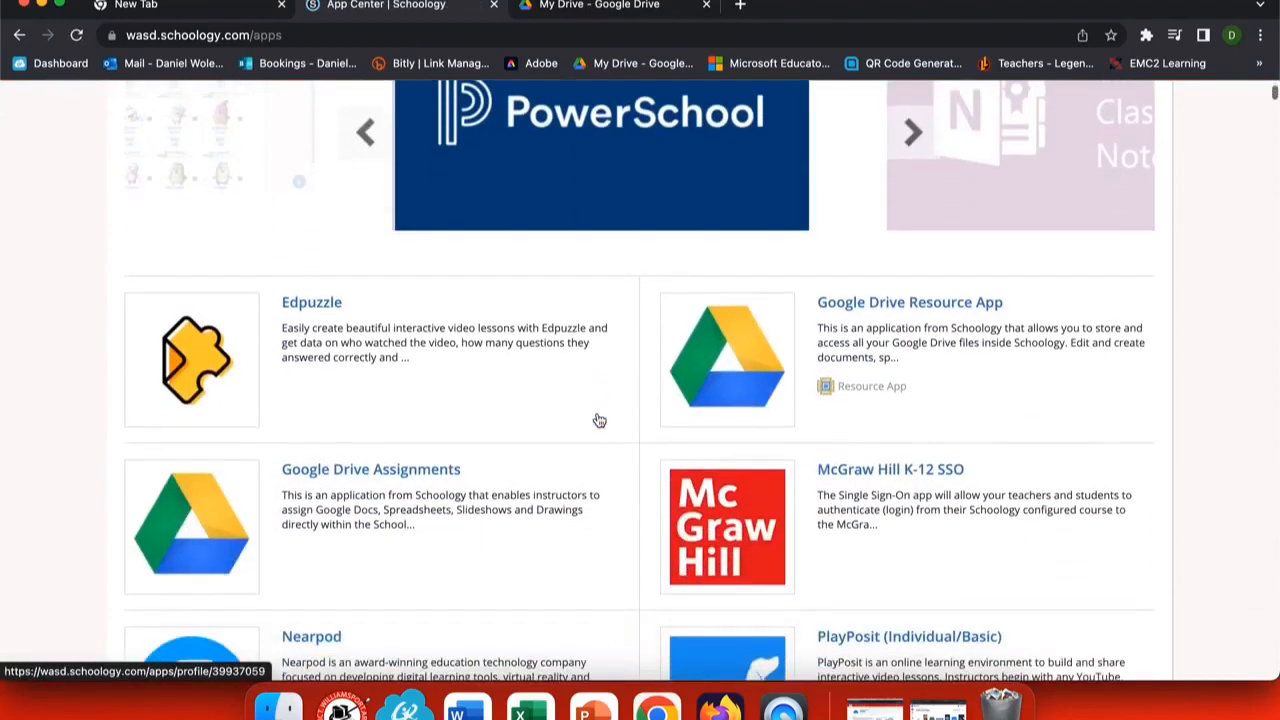
left_click(860, 305)
left_click(389, 218)
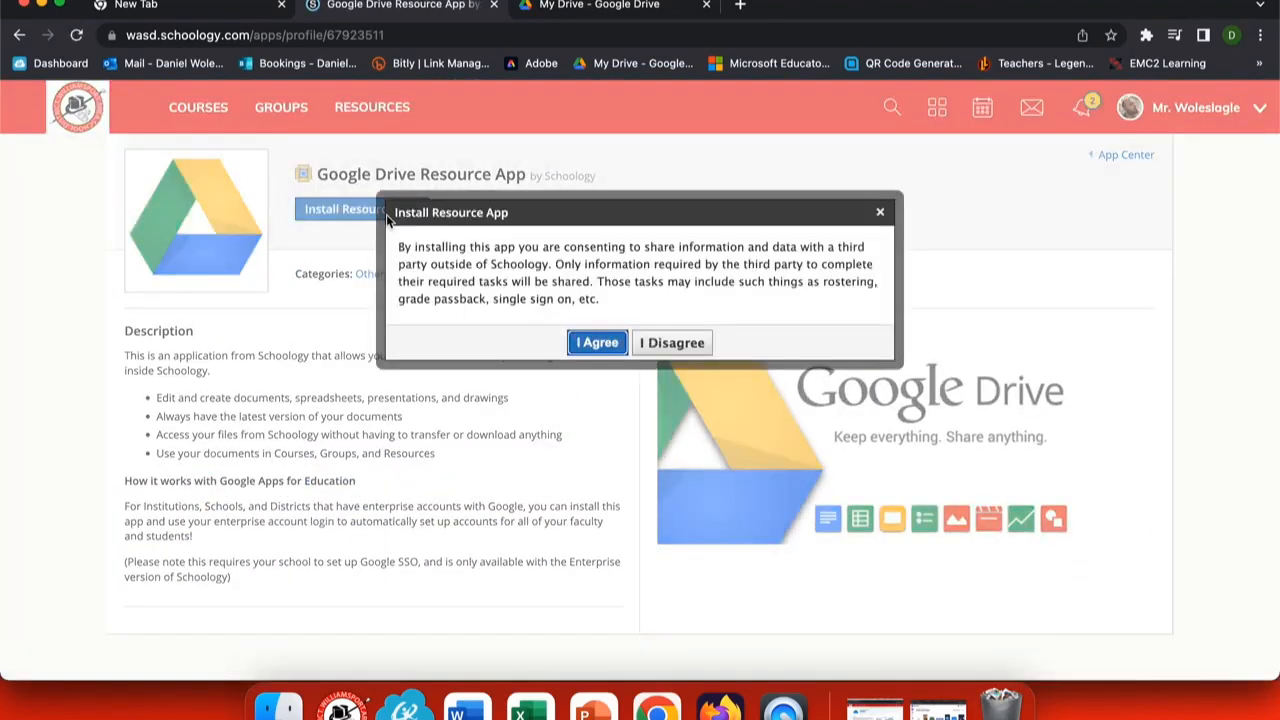
left_click(597, 343)
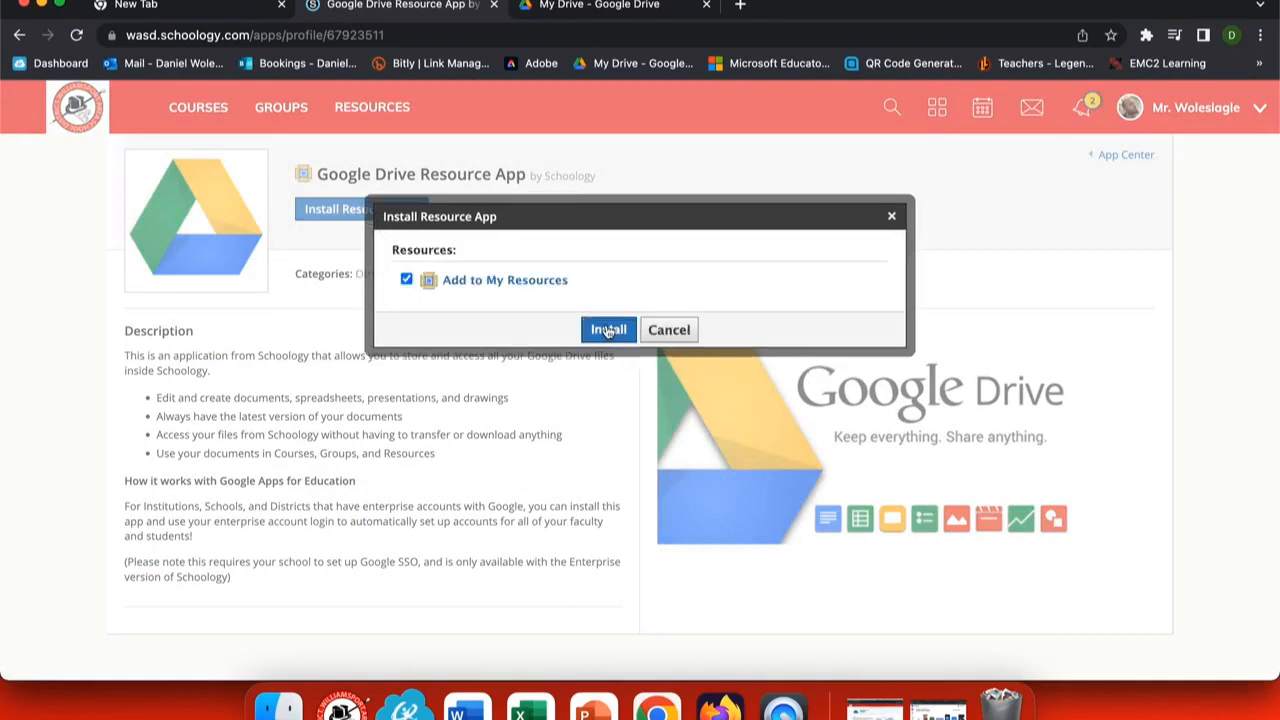
left_click(607, 330)
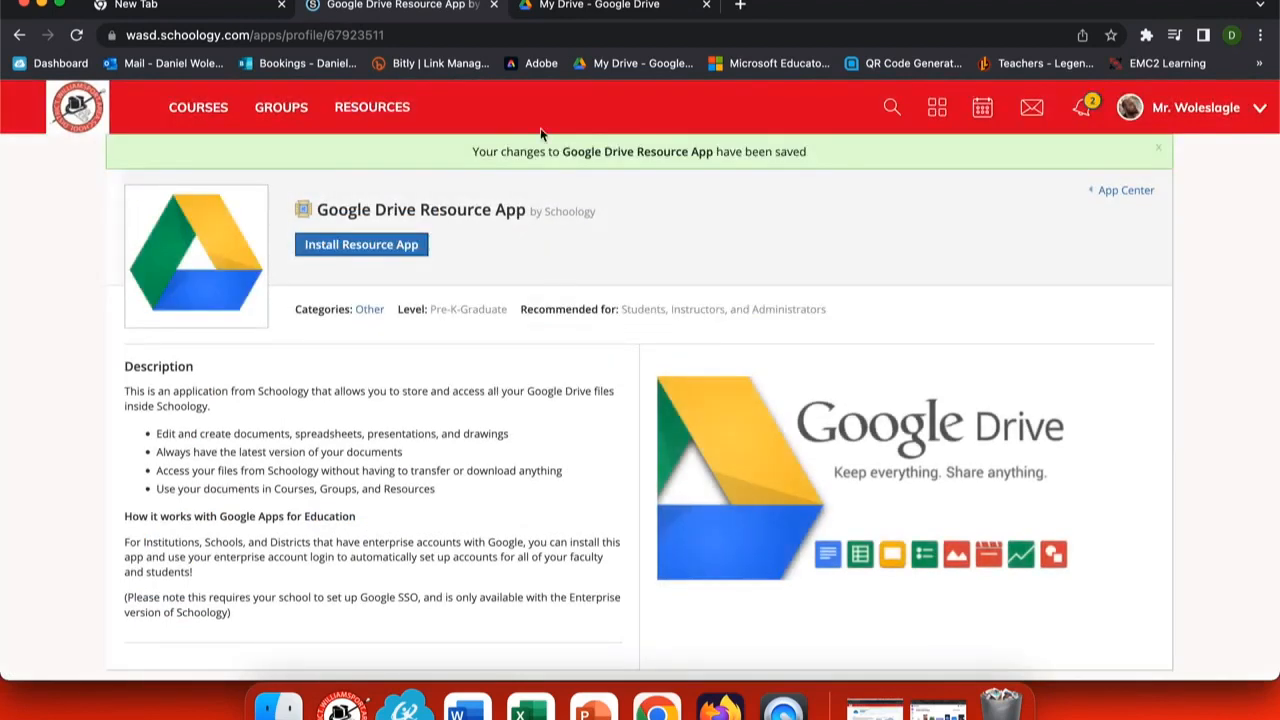
Open the DW Sandbox course and examine the Google Drive files that can be attached from resource apps to an update
left_click(214, 110)
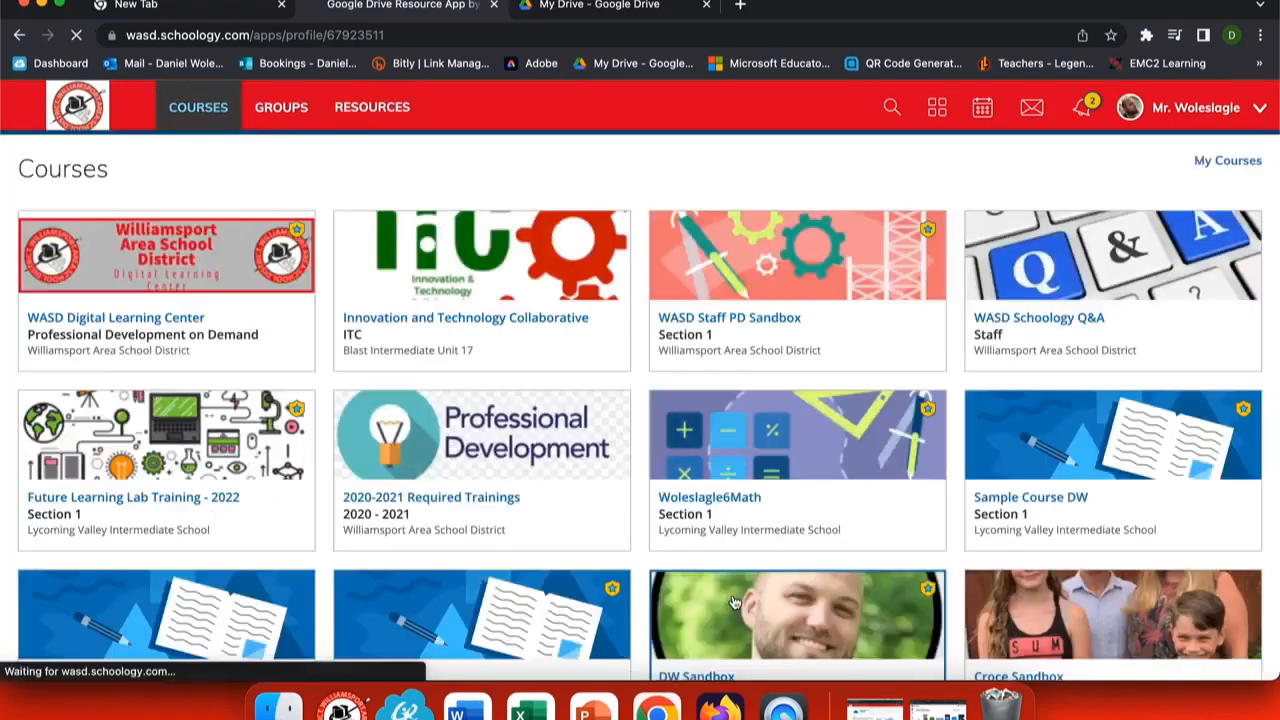
left_click(734, 603)
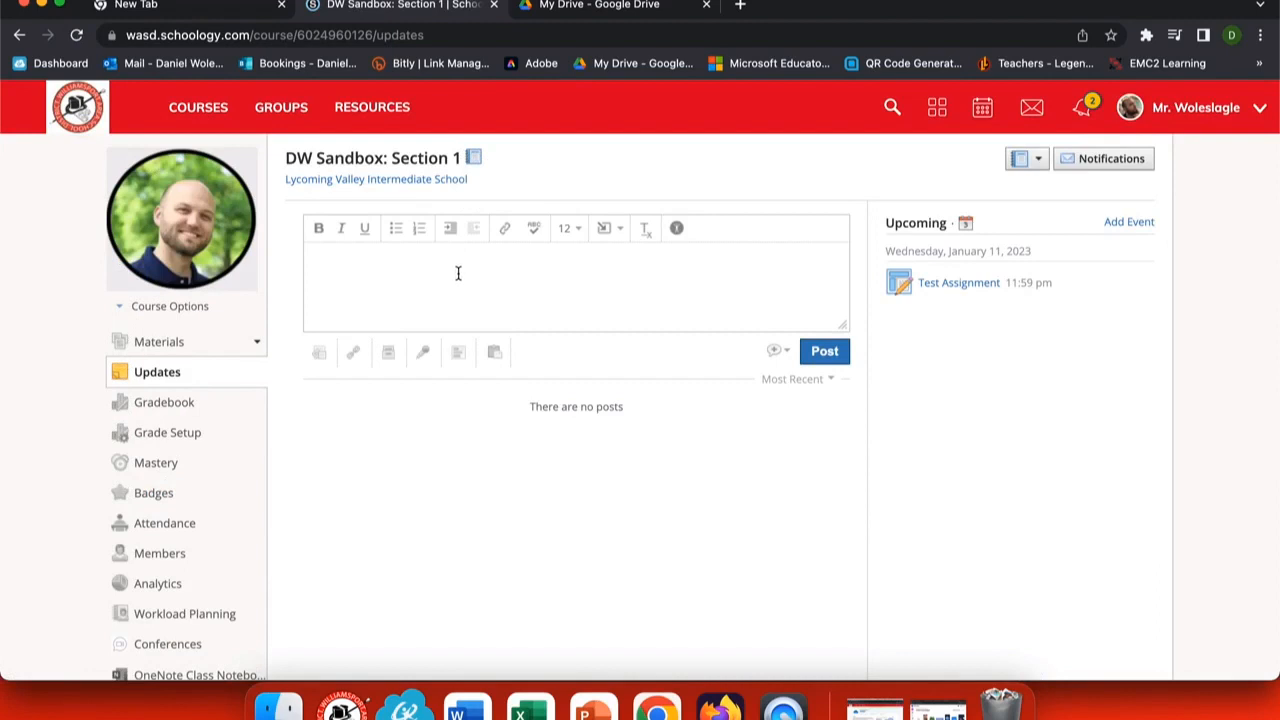
left_click(389, 352)
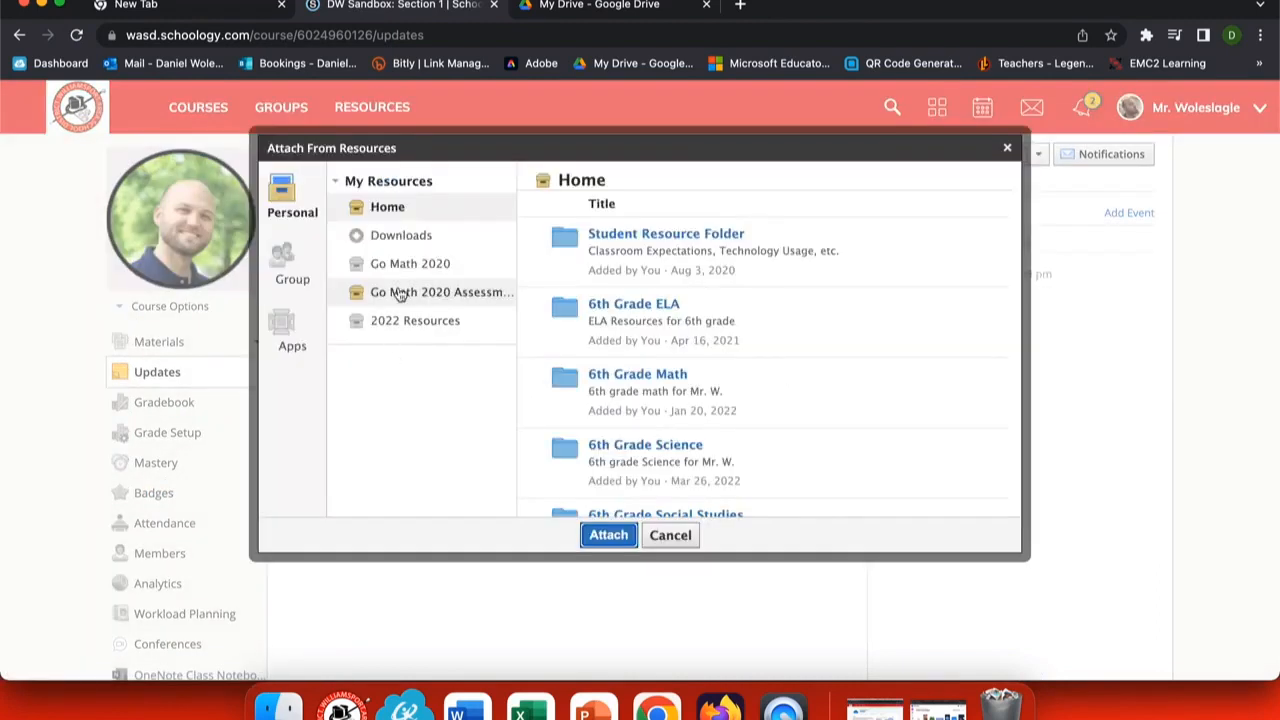
left_click(291, 338)
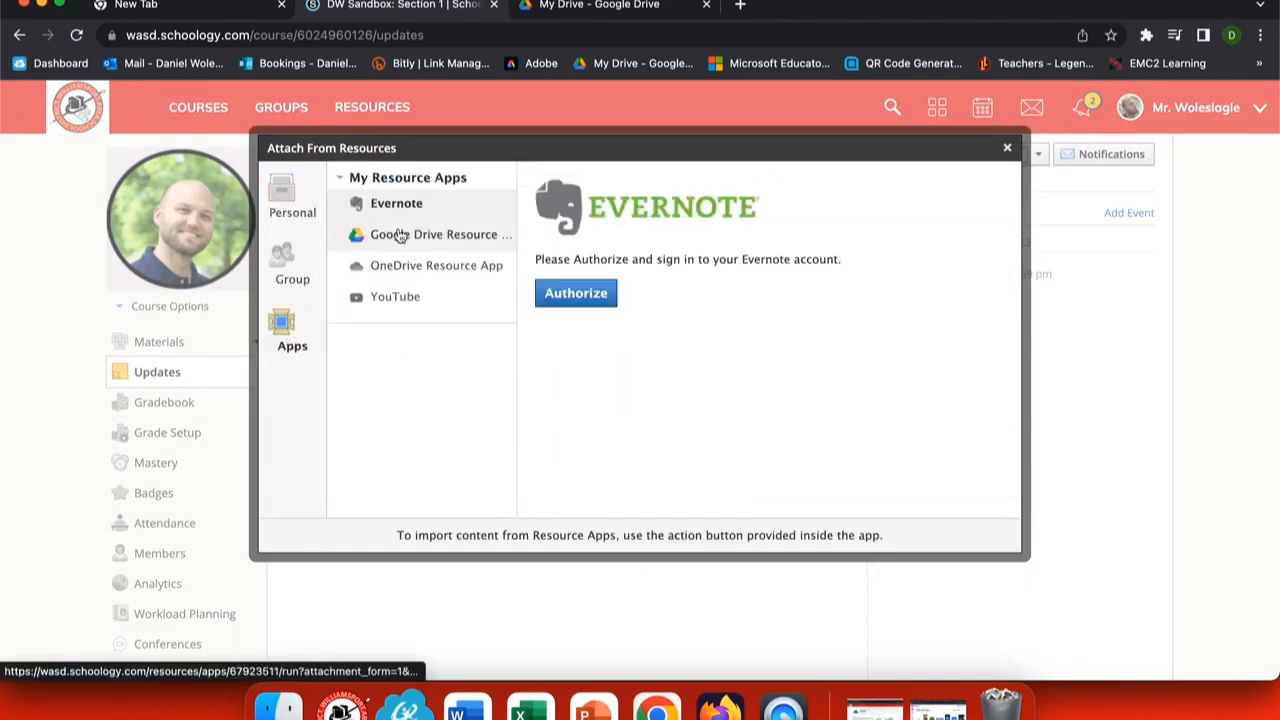
left_click(456, 236)
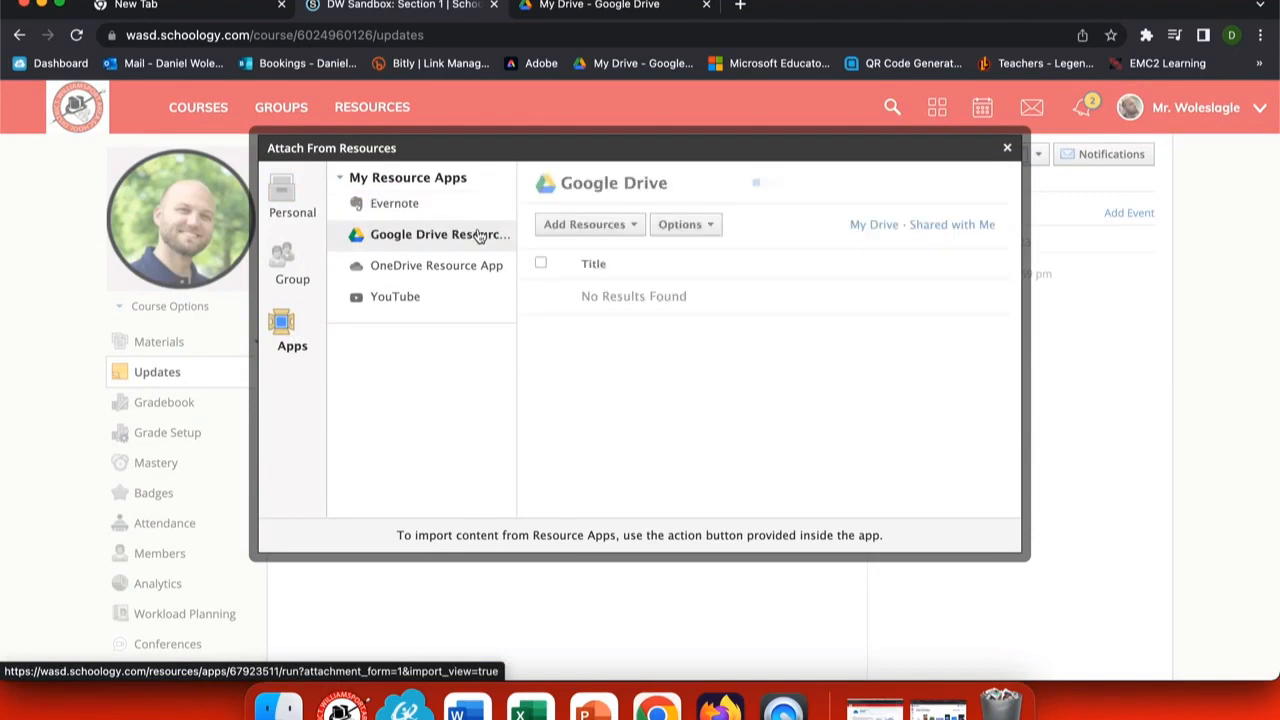
scroll(755, 452, "down", 4)
scroll(757, 455, "down", 5)
scroll(757, 452, "up", 8)
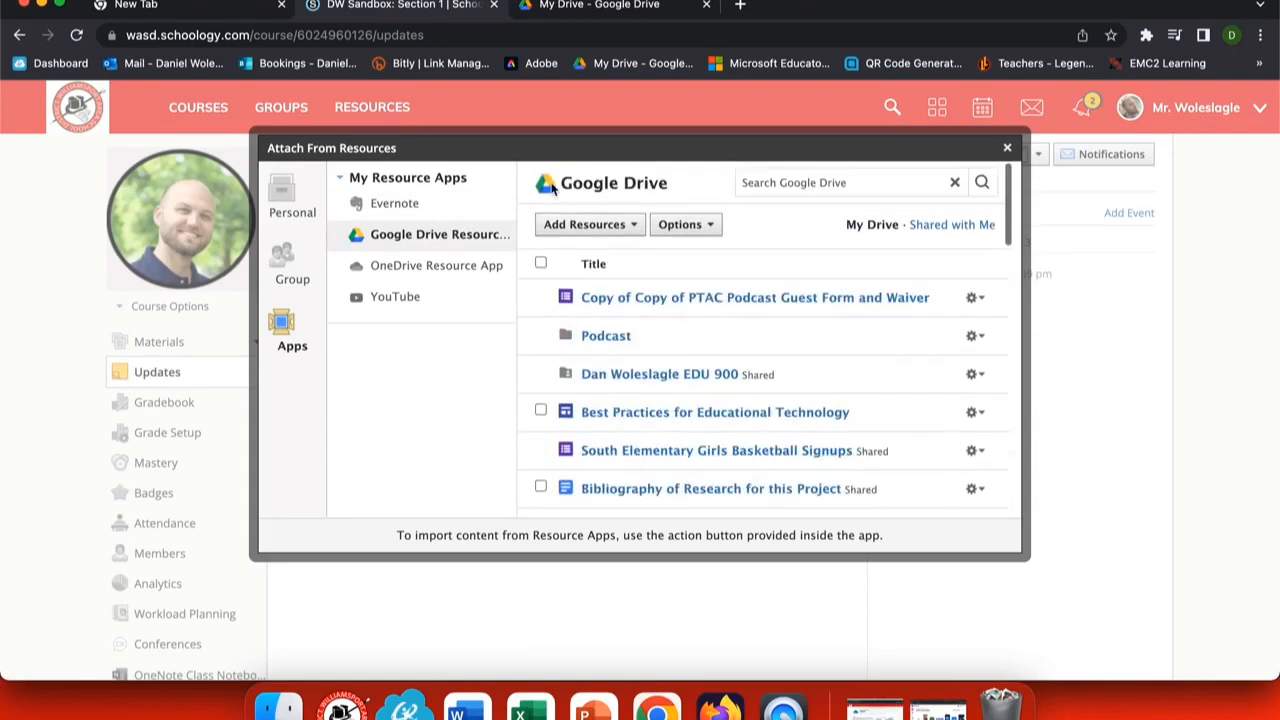
left_click(1006, 147)
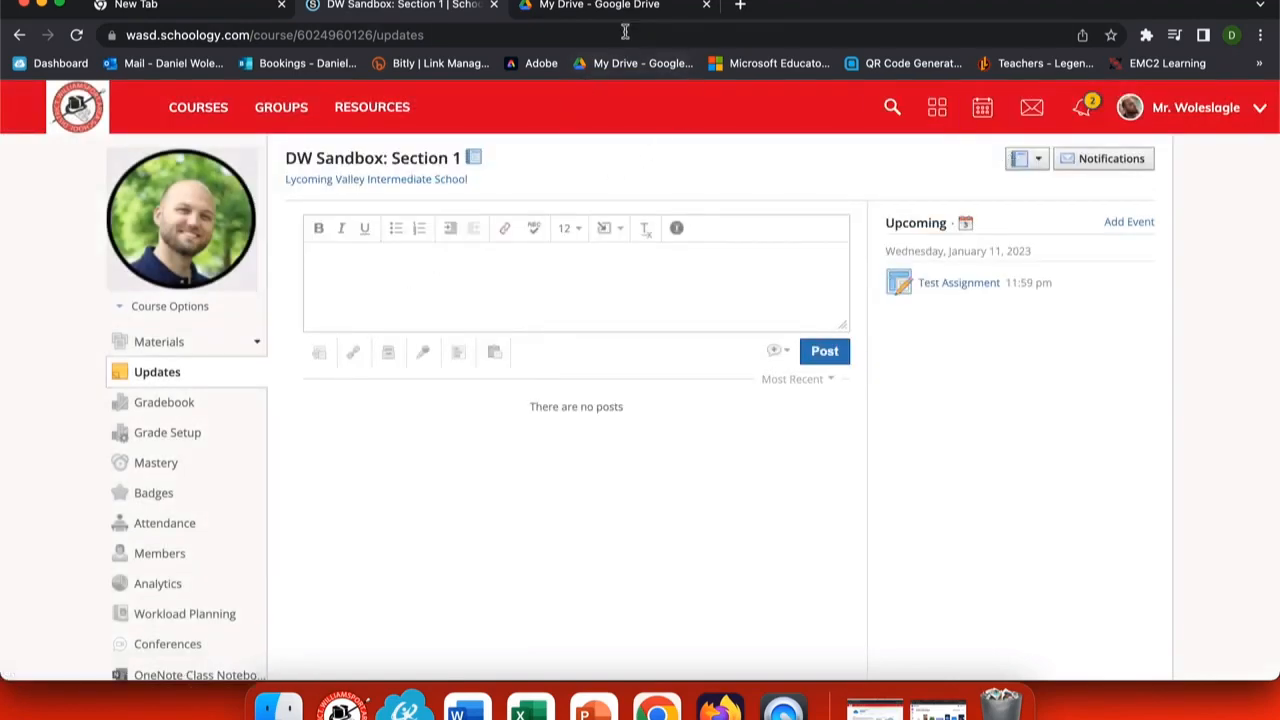
Switch to Google Drive, create a new Google Drawings file and name it Classroom
left_click(619, 8)
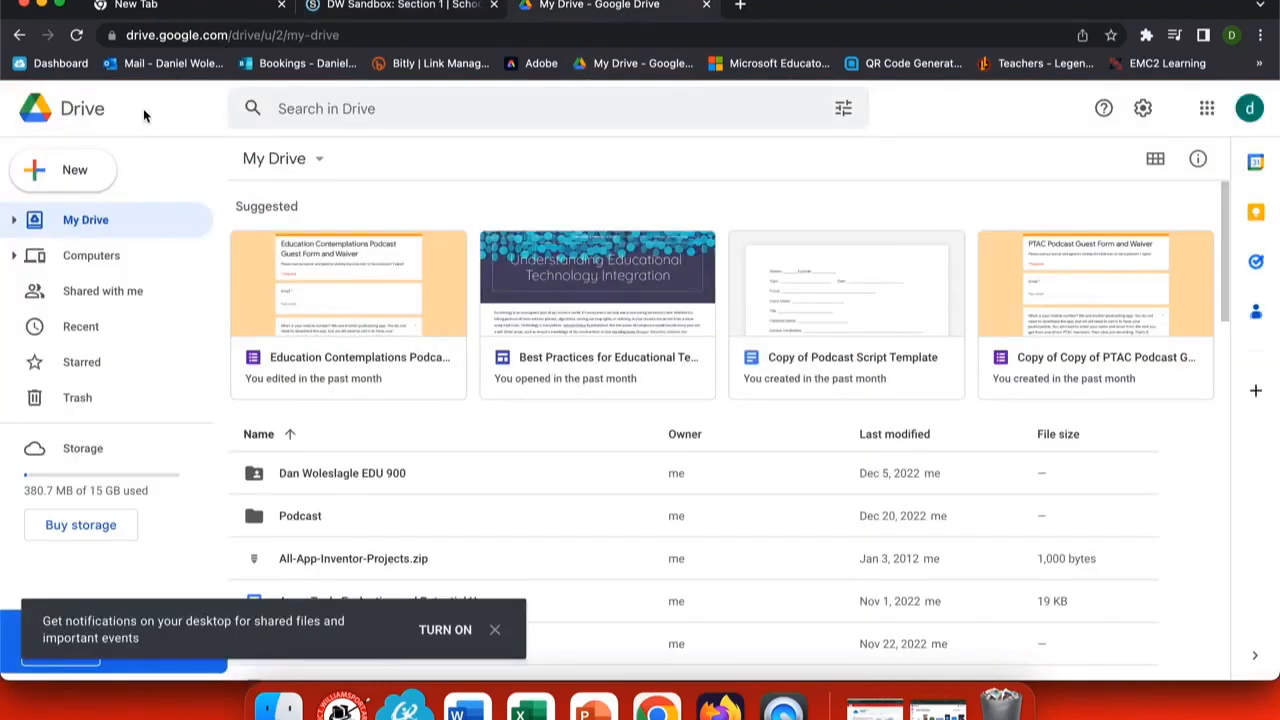
left_click(63, 177)
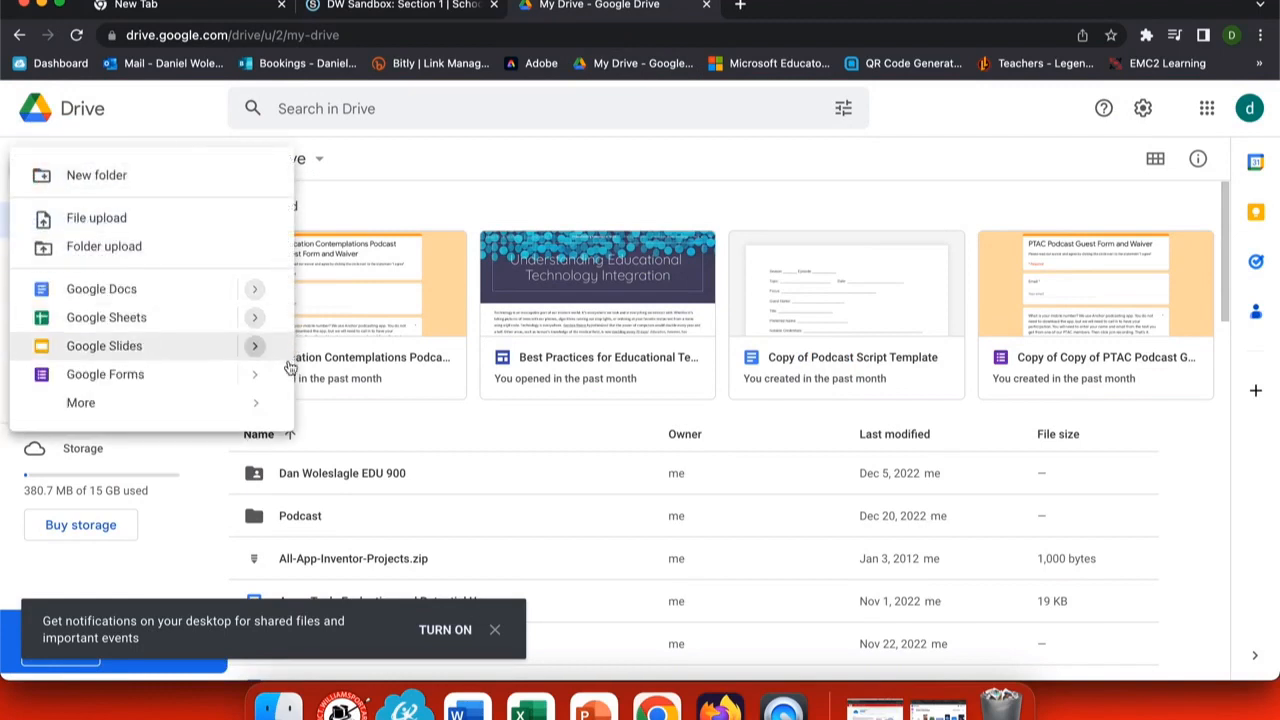
mouse_move(268, 411)
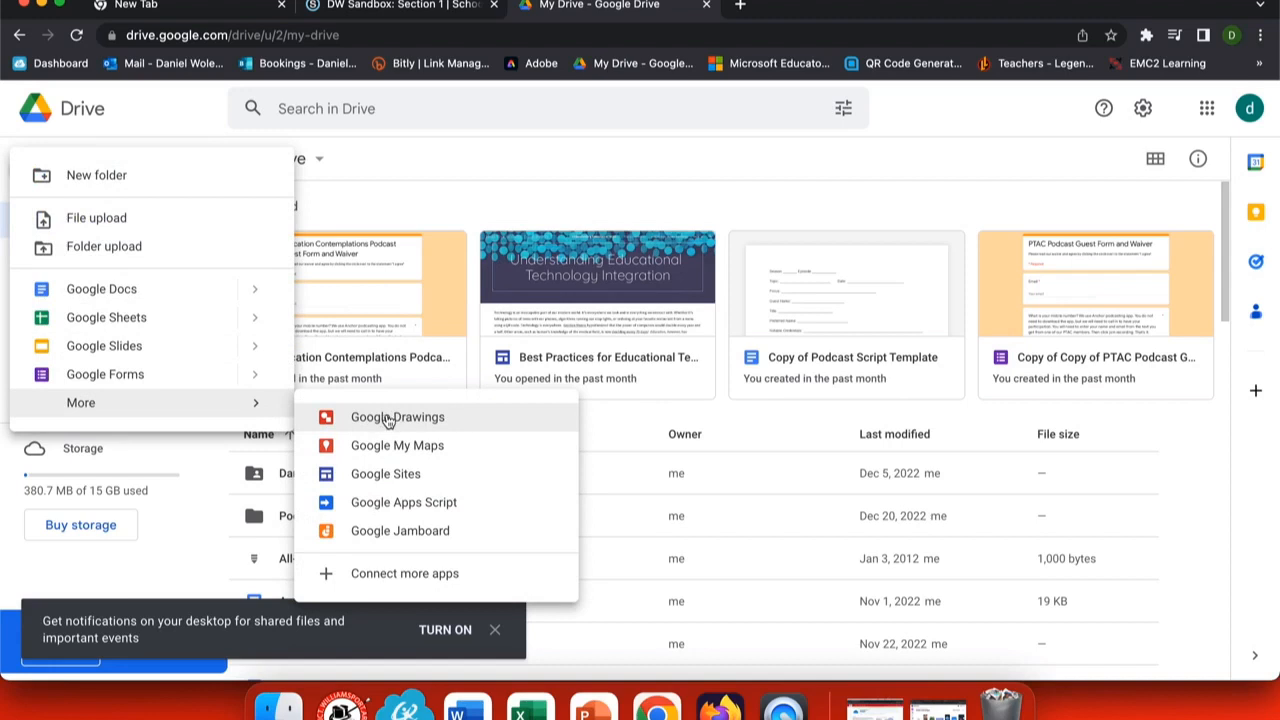
left_click(389, 419)
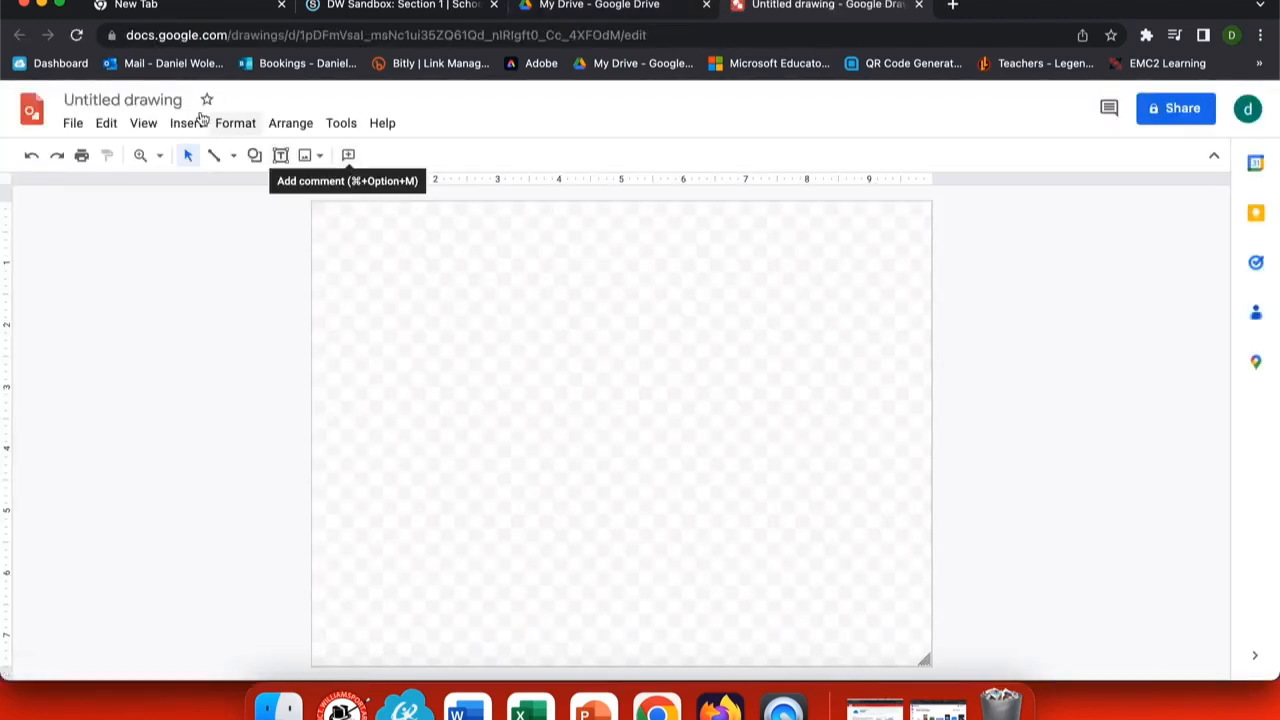
left_click(137, 104)
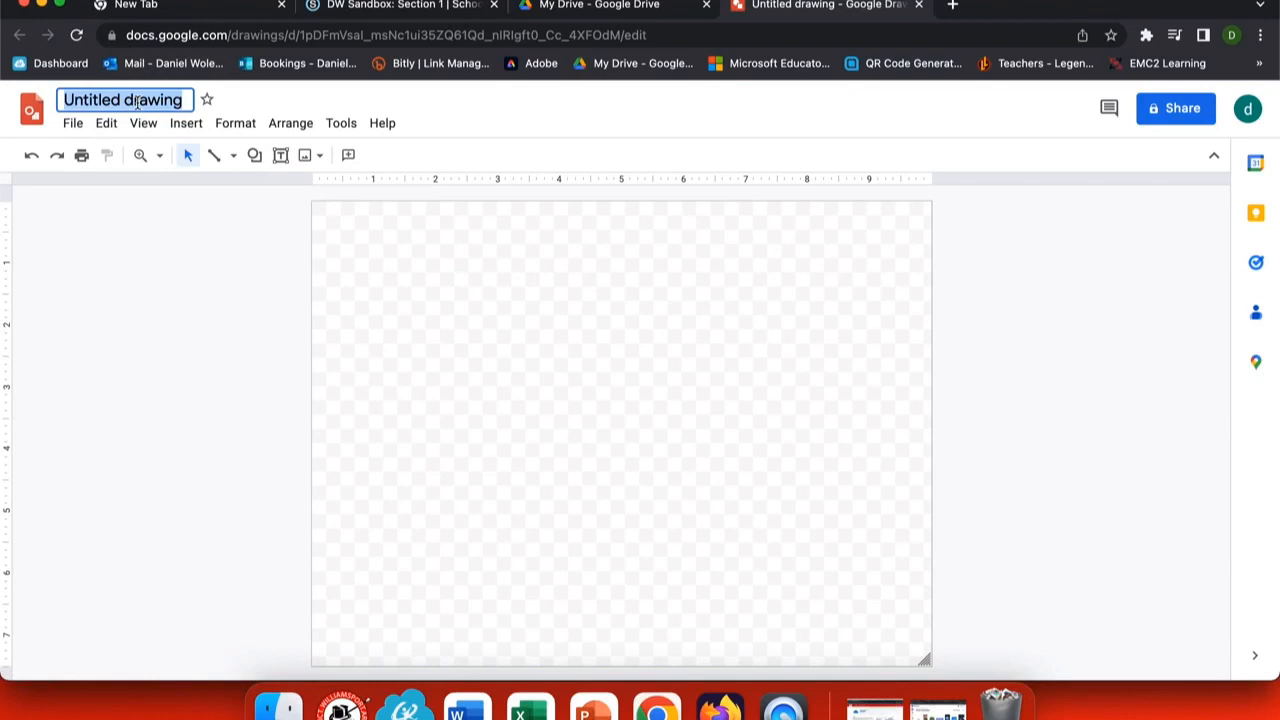
type("Classroom")
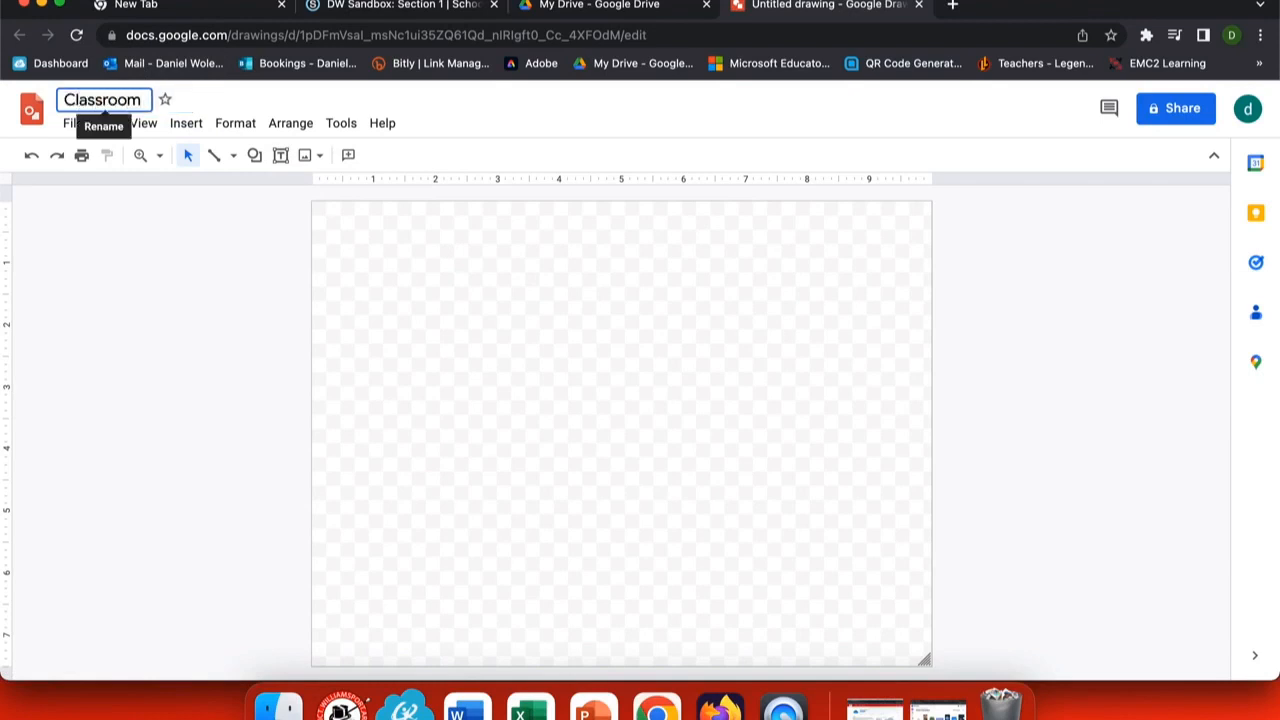
key("Return")
Search Google for "free use background images" in a new browser tab
left_click(952, 5)
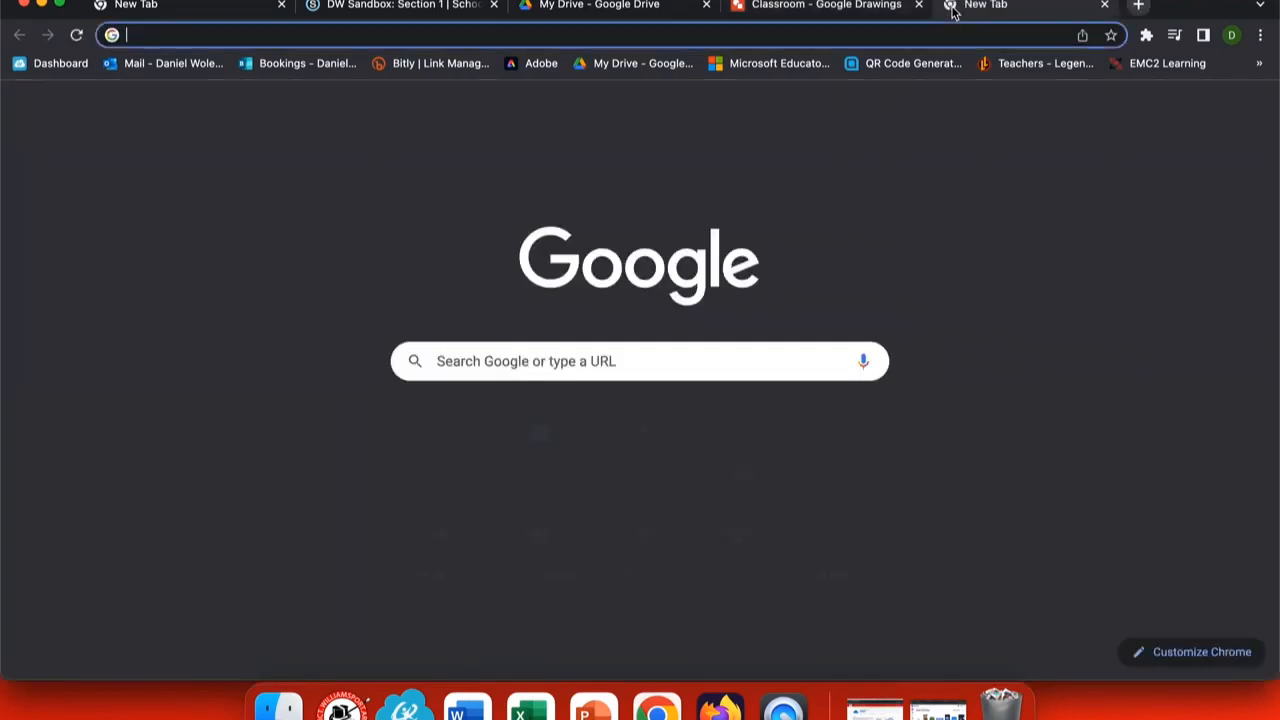
left_click(579, 362)
type("f")
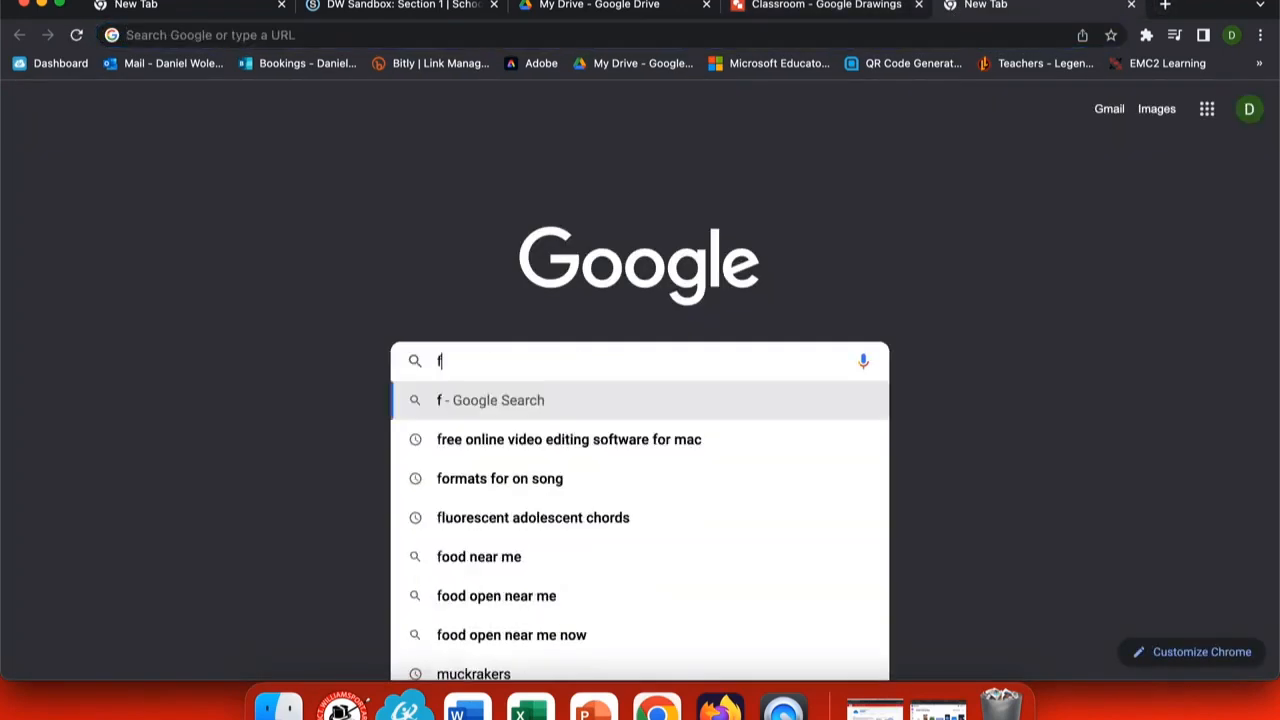
type("ree use backg")
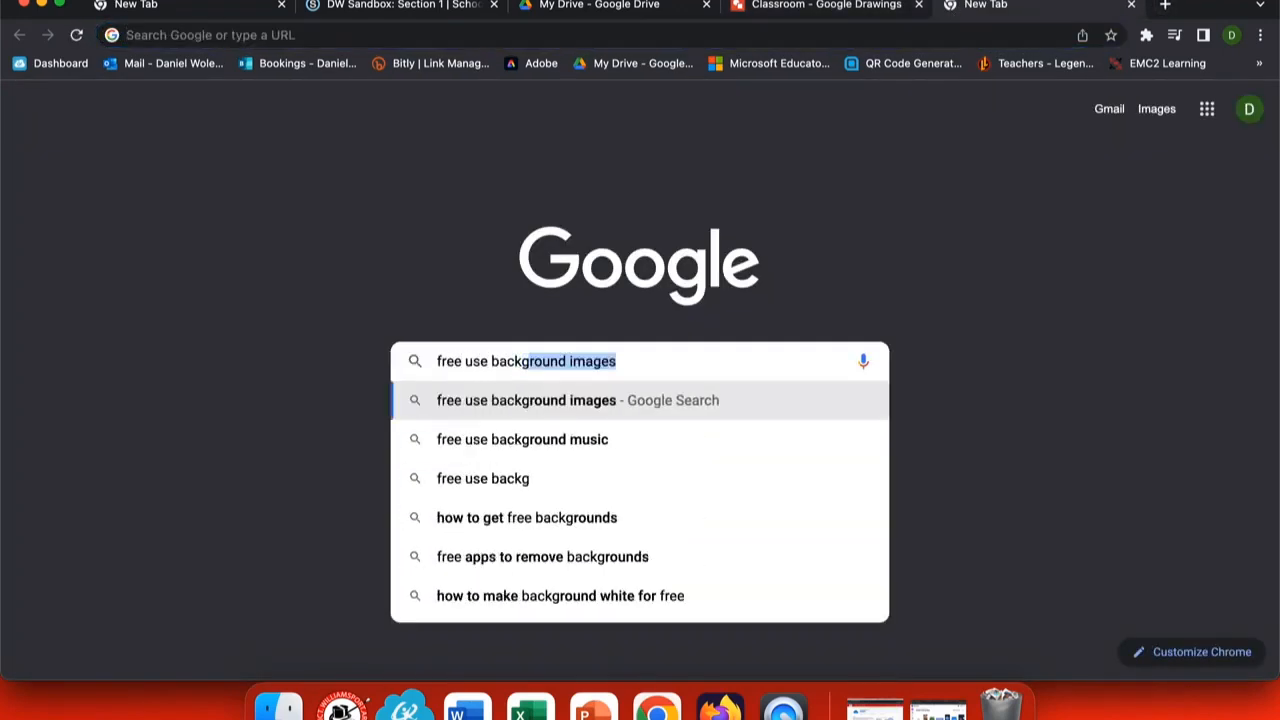
type("round images")
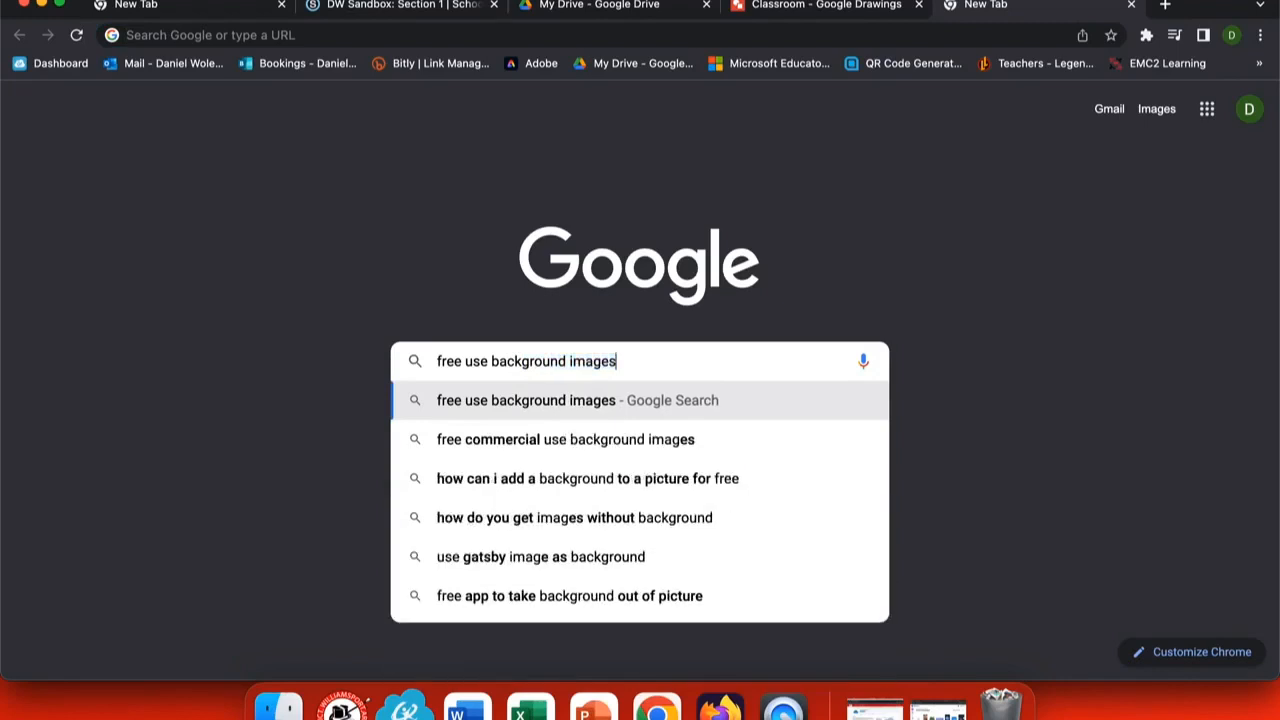
key("Return")
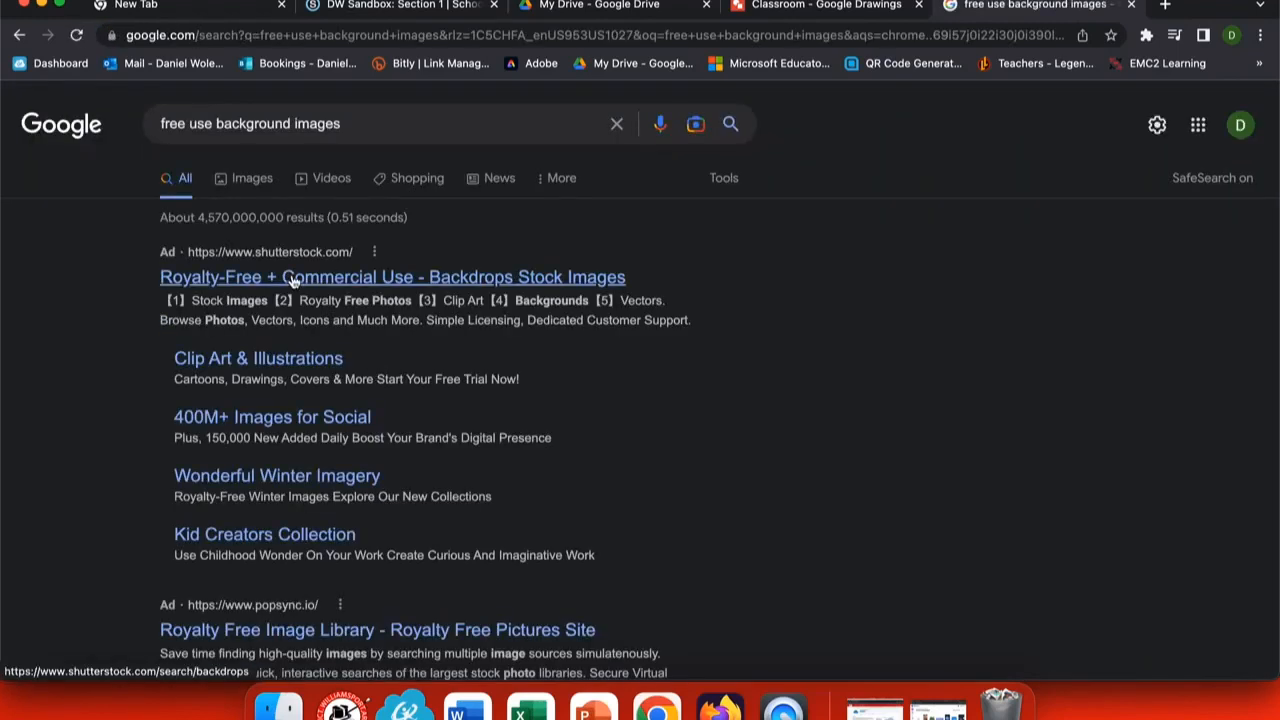
Download the brick wall and grass photo from the Pexels background results and insert it into the Classroom drawing
scroll(292, 281, "down", 5)
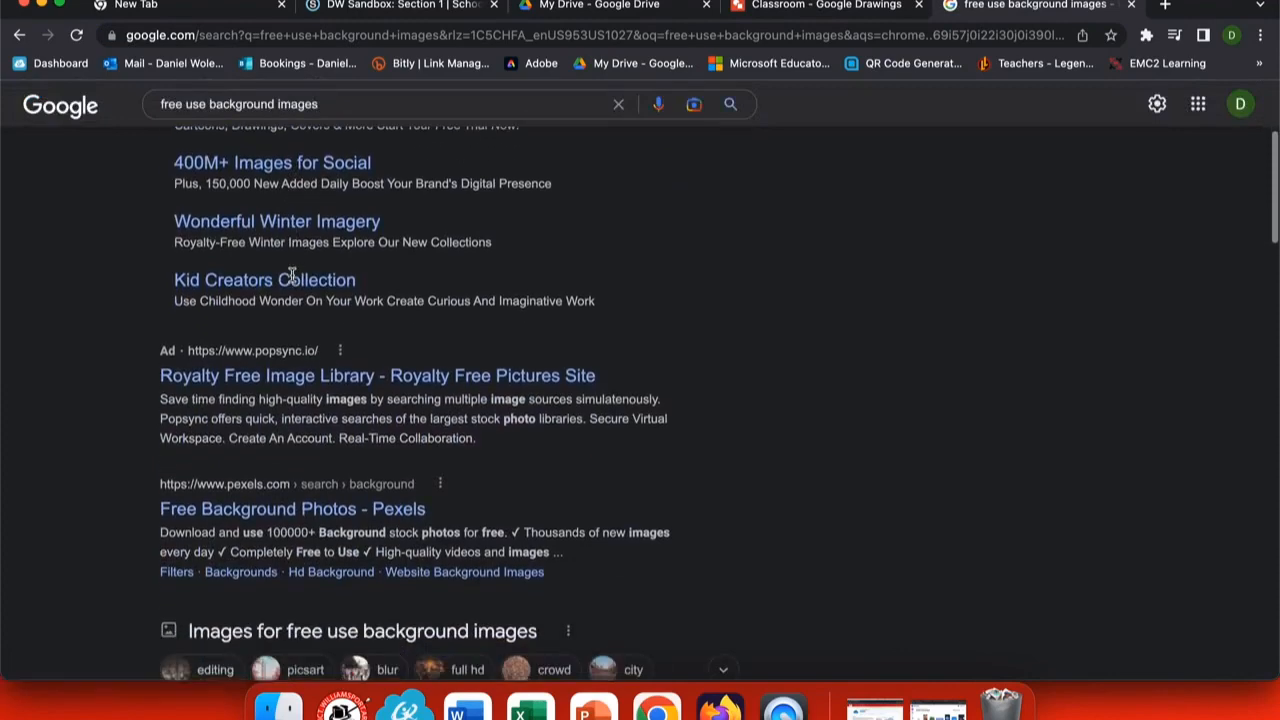
left_click(272, 306)
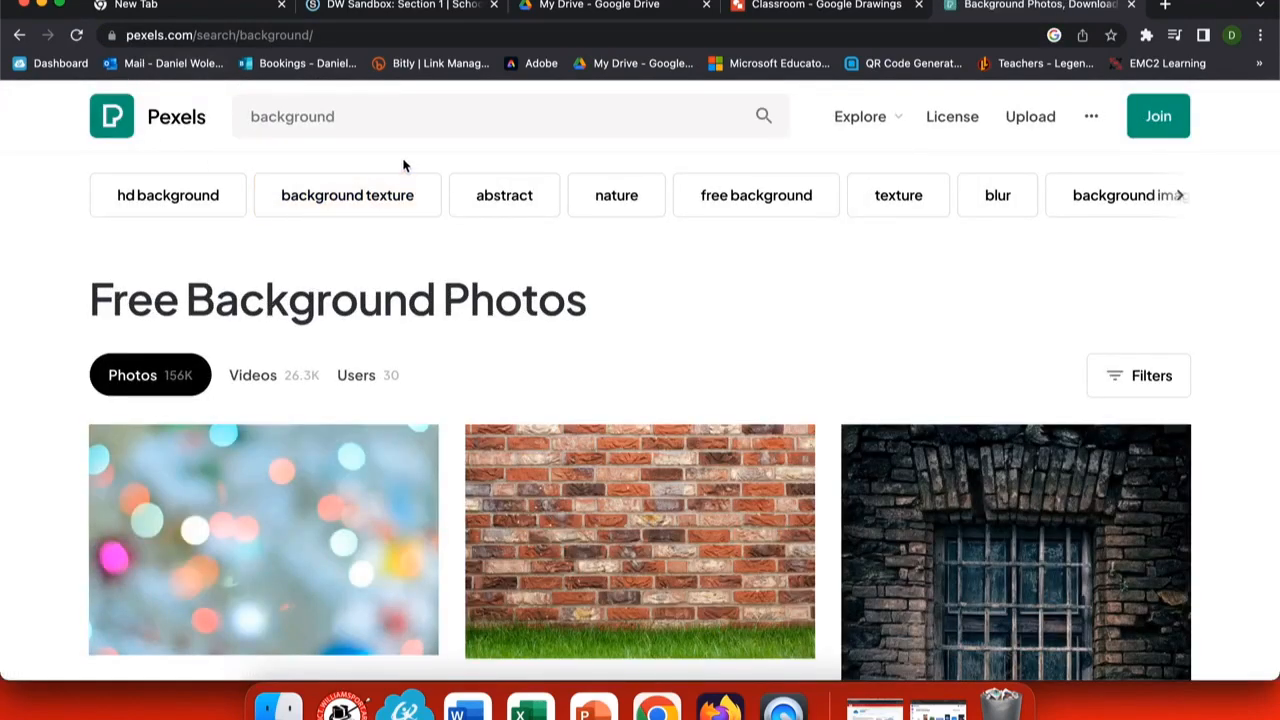
scroll(404, 165, "down", 3)
scroll(603, 339, "down", 4)
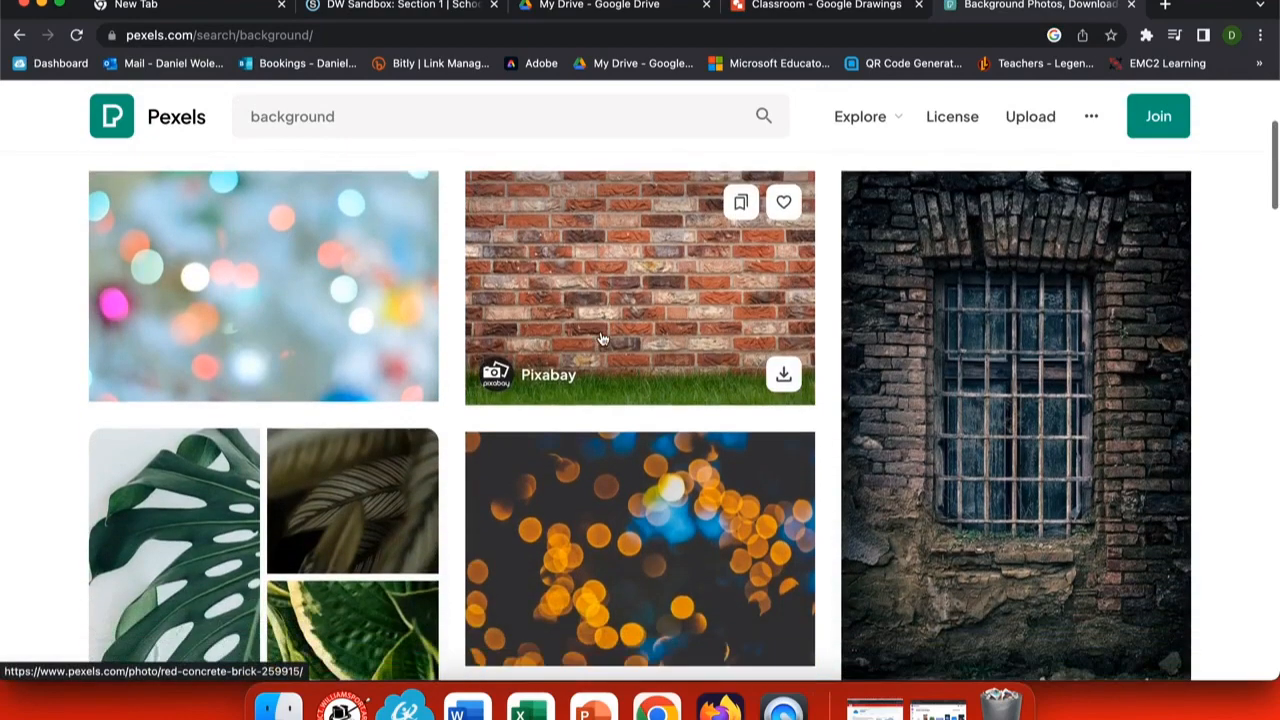
scroll(603, 339, "up", 3)
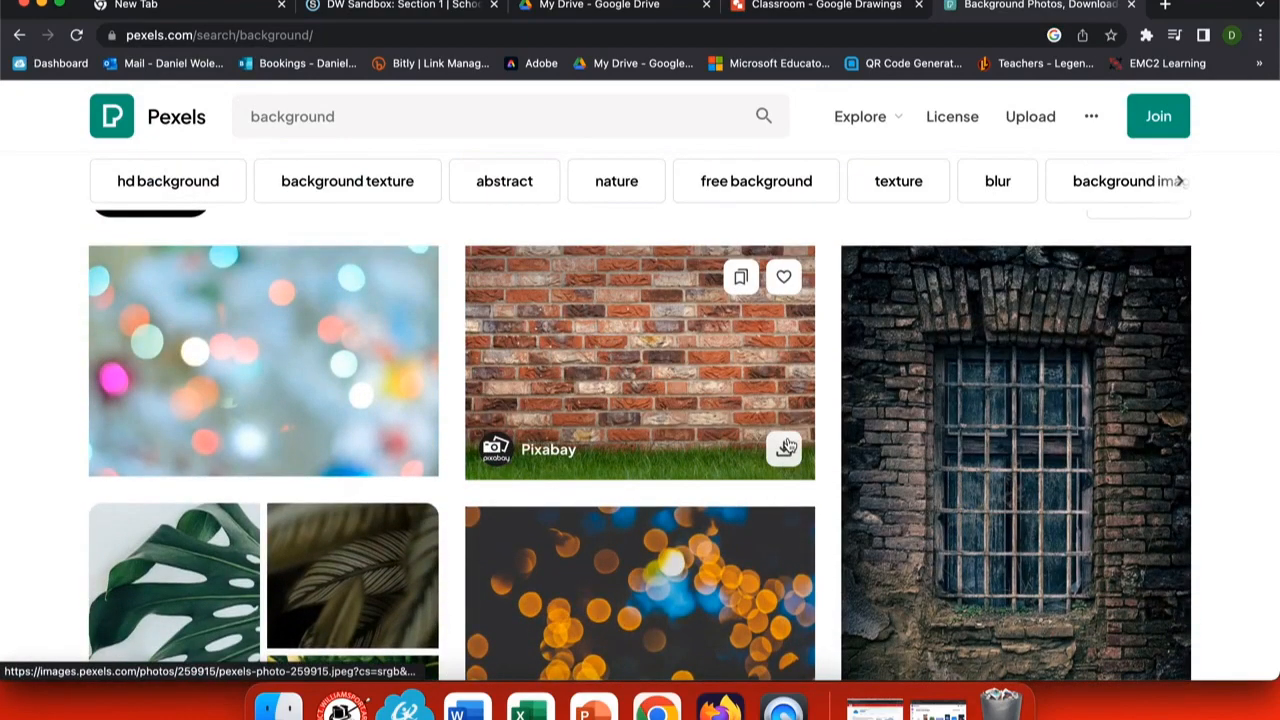
left_click(783, 449)
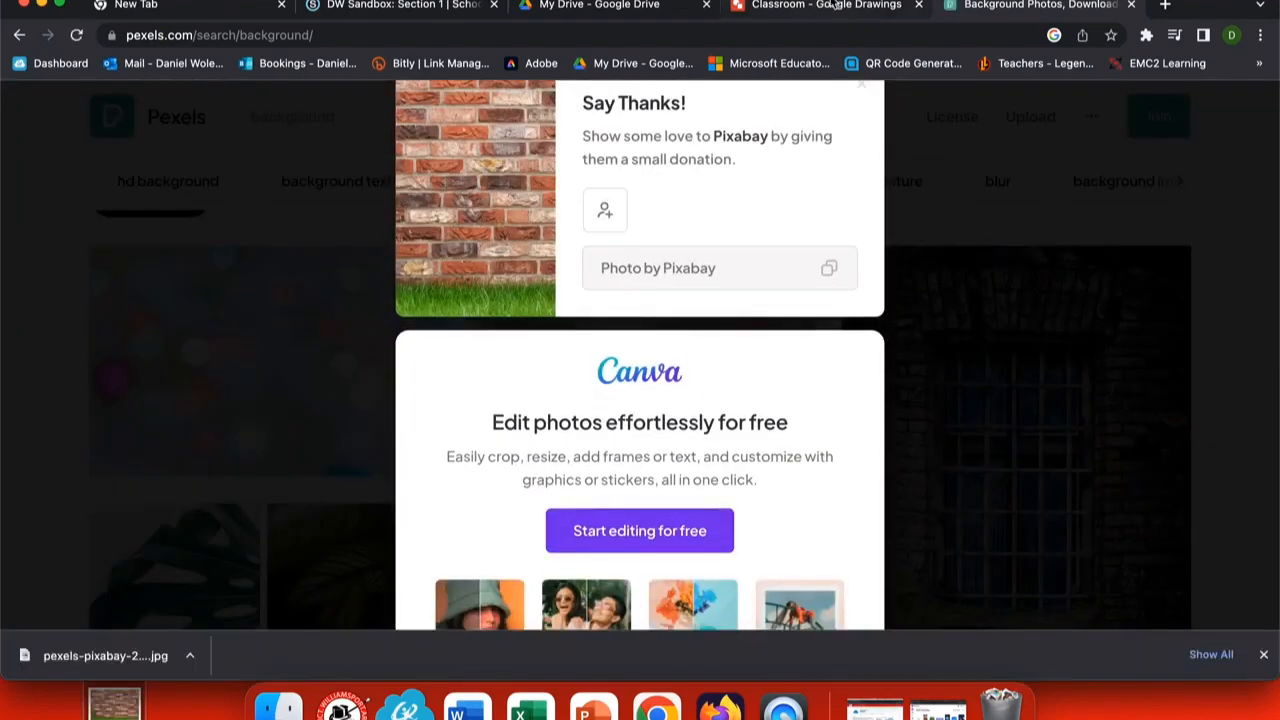
left_click(828, 6)
mouse_move(125, 708)
left_mouse_down()
mouse_move(606, 386)
mouse_move(602, 374)
left_mouse_up()
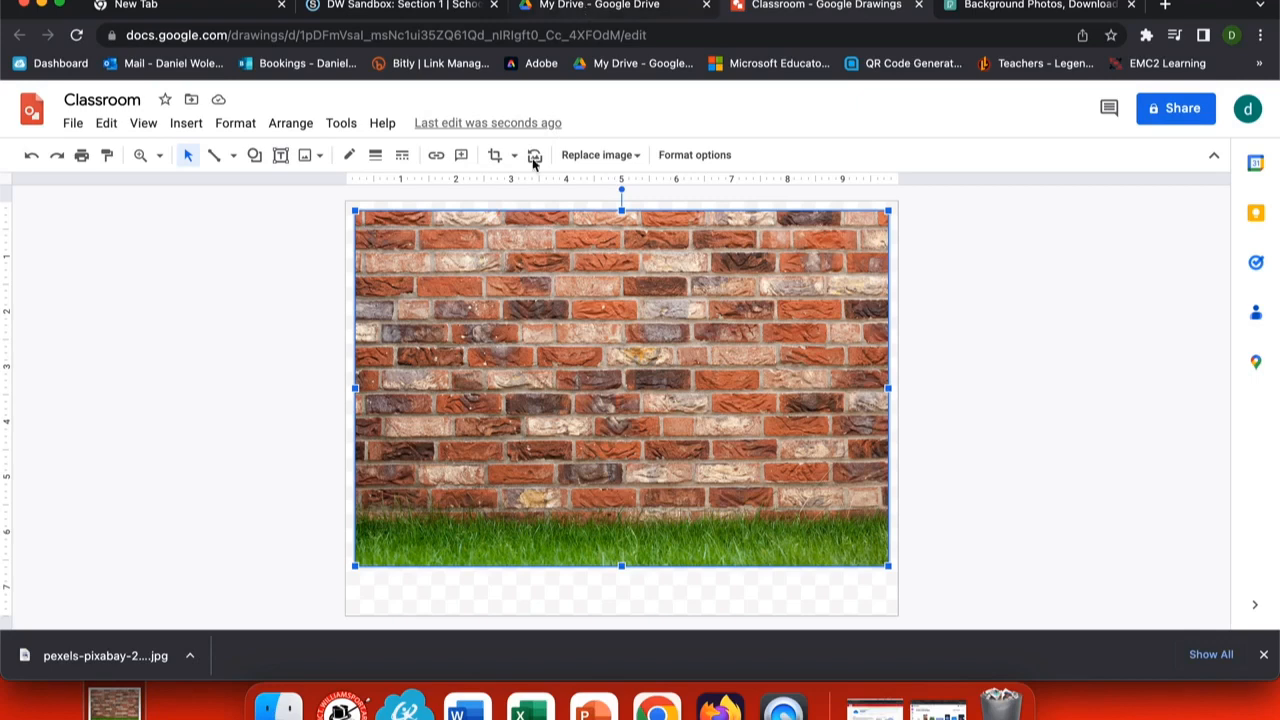
Search Google for "free use days of the week images" and open Pixabay's free day of the week images
left_click(1020, 6)
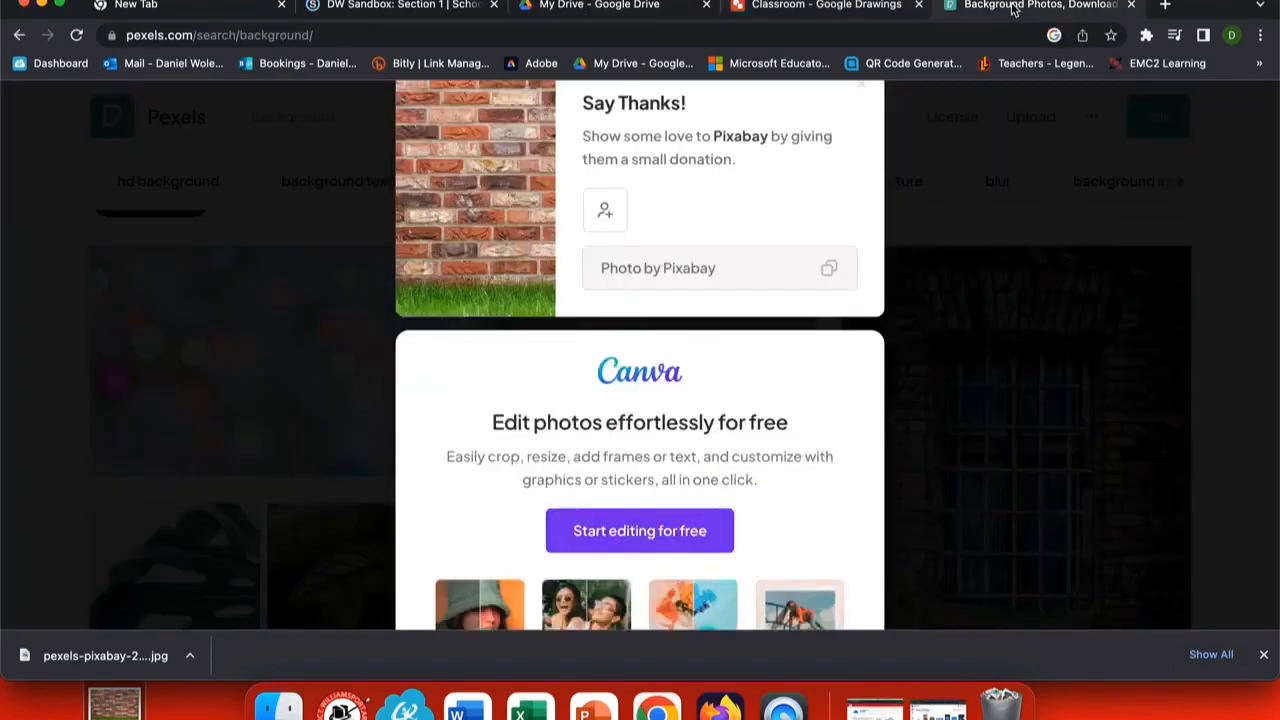
left_click(19, 35)
left_click_drag(208, 104, 273, 104)
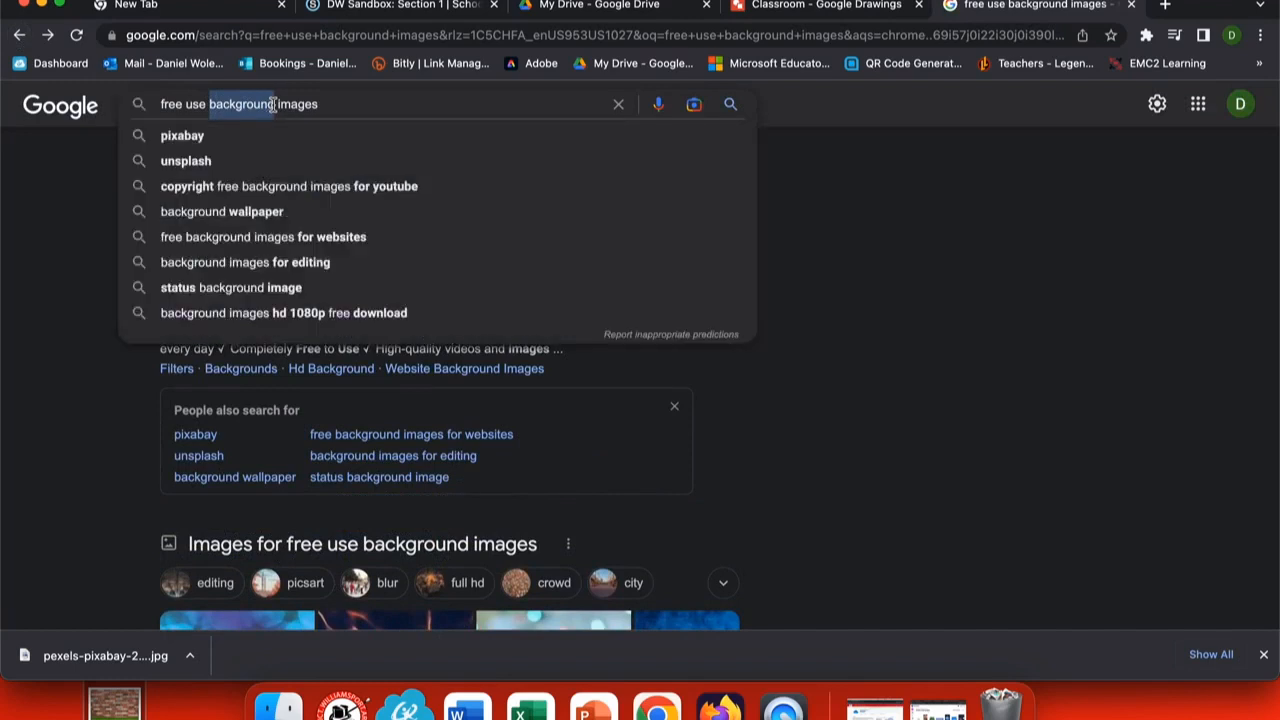
type("days of ahte")
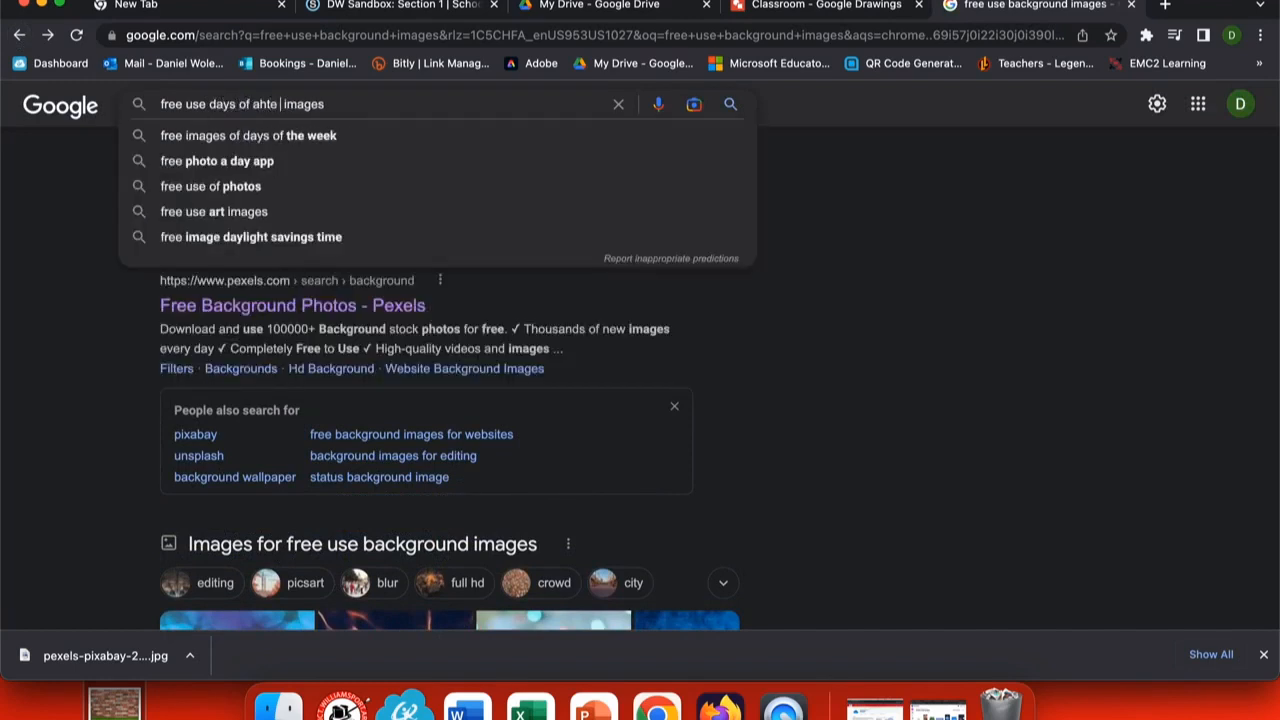
key("BackSpace")
key("BackSpace")
key("BackSpace")
key("BackSpace")
type("the week")
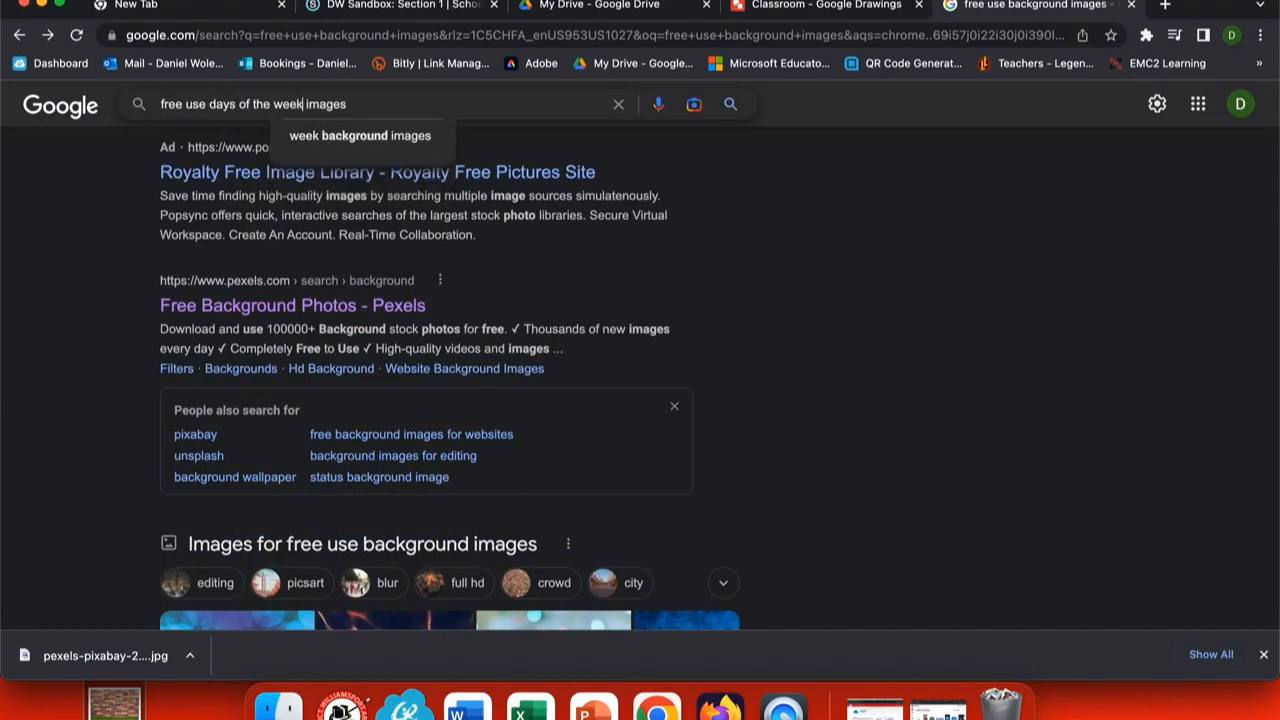
key("Return")
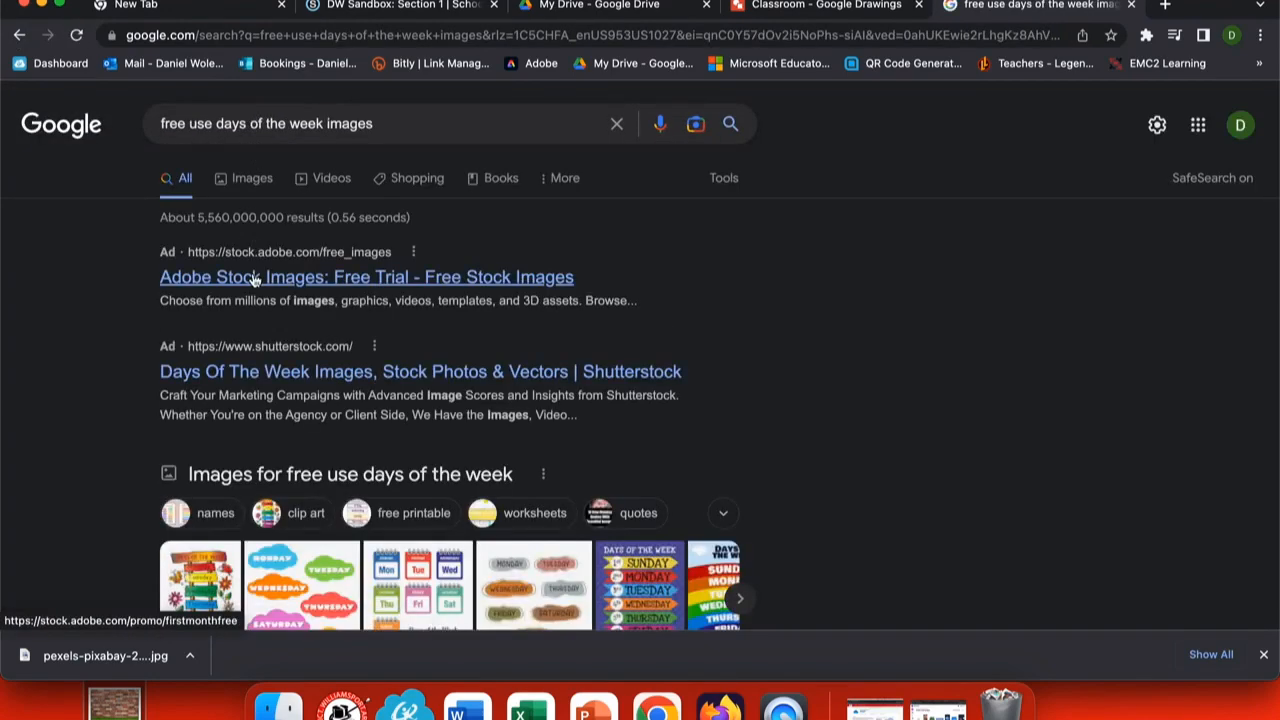
scroll(254, 280, "down", 5)
left_click(254, 280)
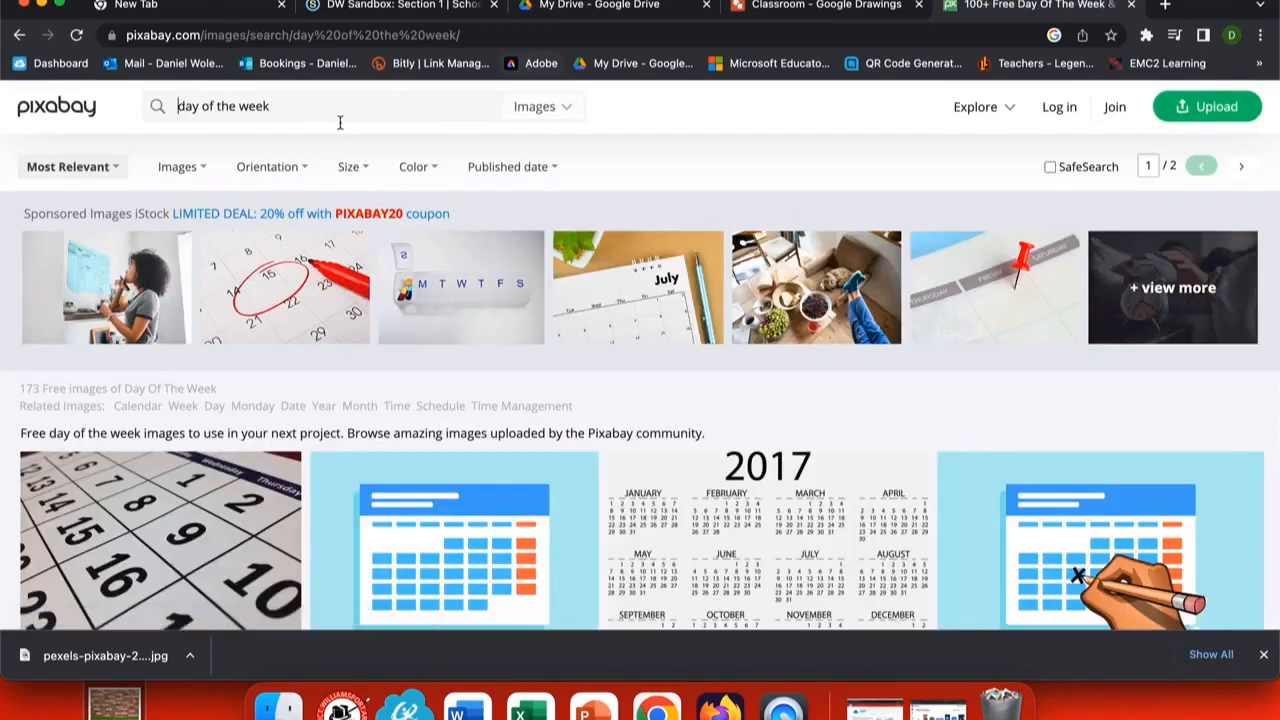
Search Pixabay for monday and open the illustration of blue calendar pages showing all seven days of the week
scroll(350, 275, "down", 10)
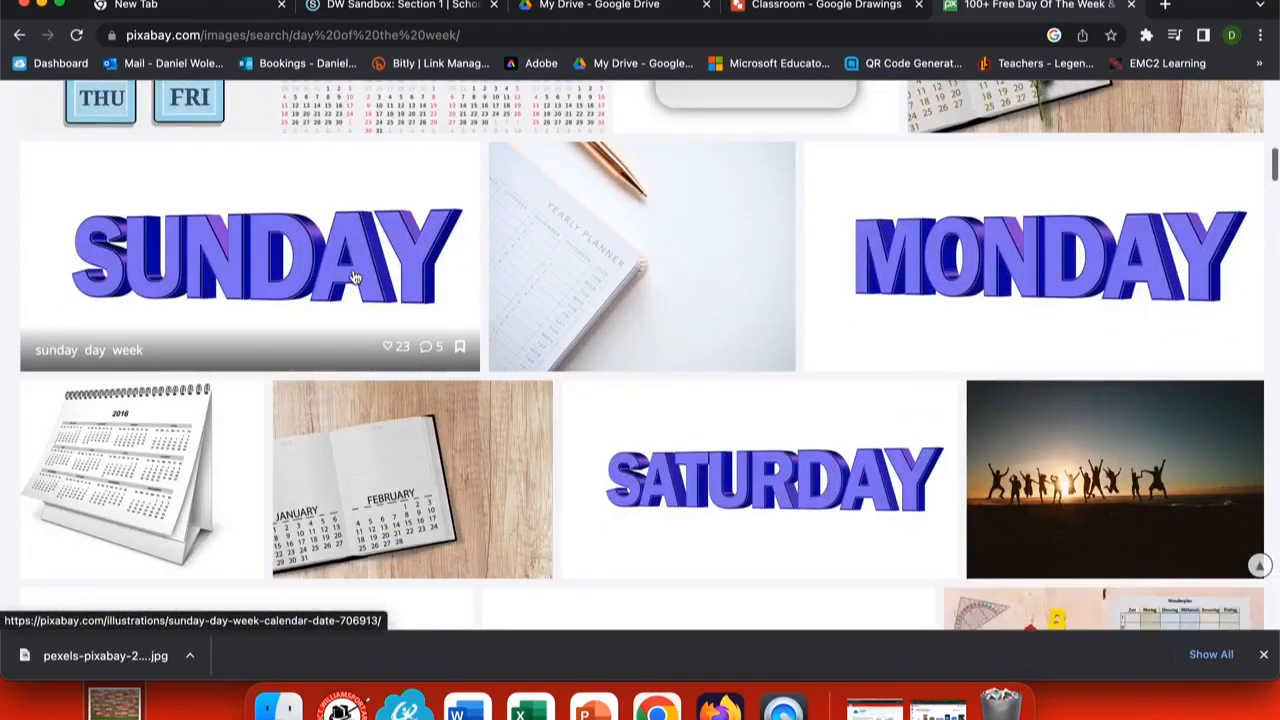
scroll(353, 276, "down", 10)
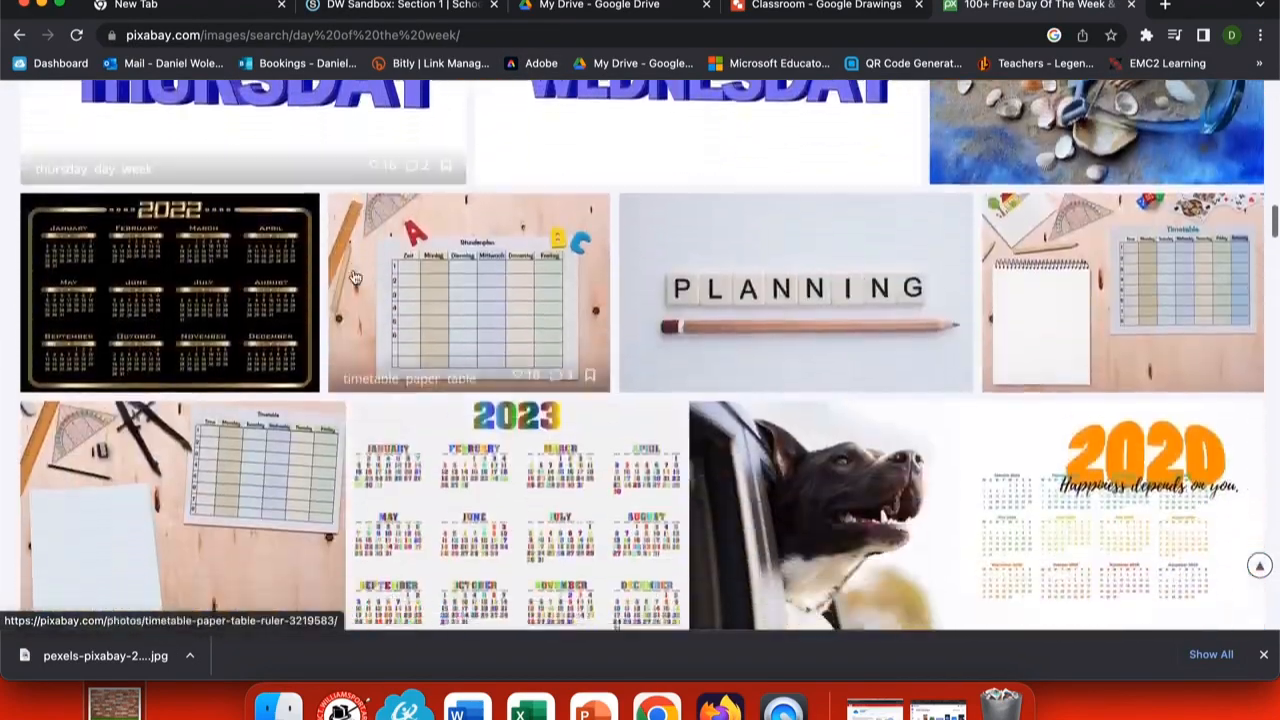
scroll(353, 276, "down", 10)
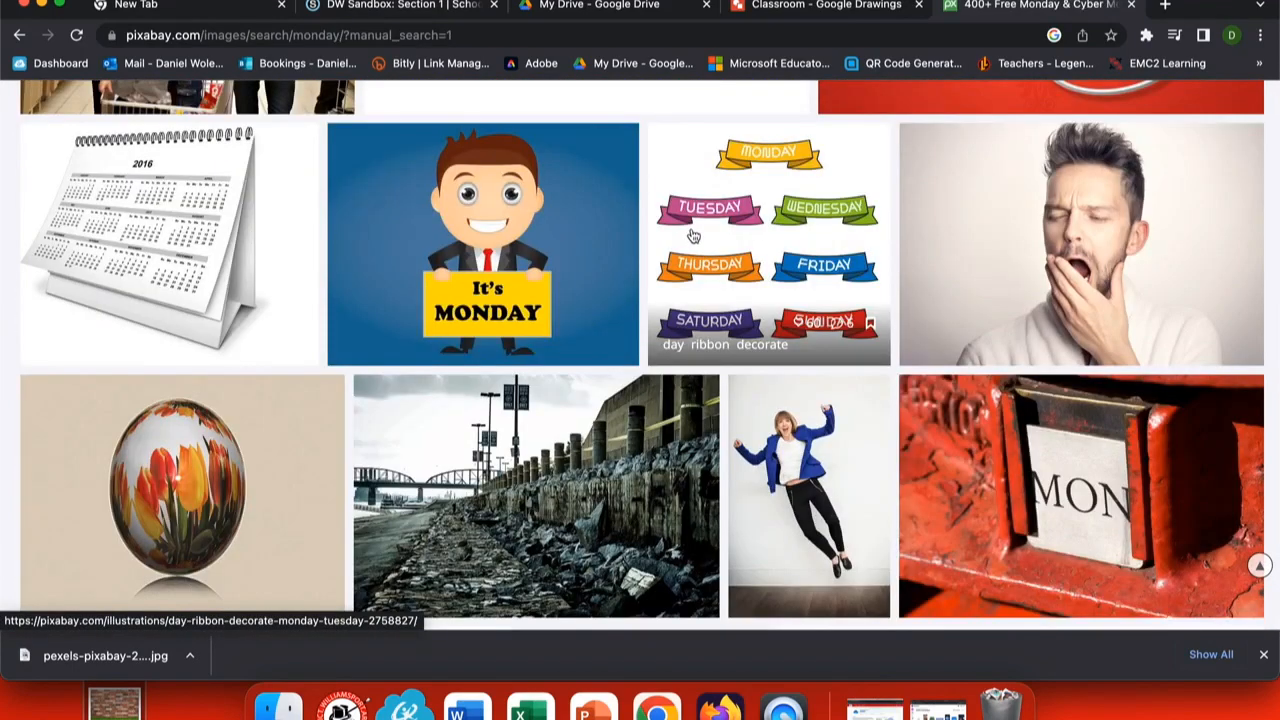
scroll(692, 236, "down", 5)
scroll(692, 236, "down", 3)
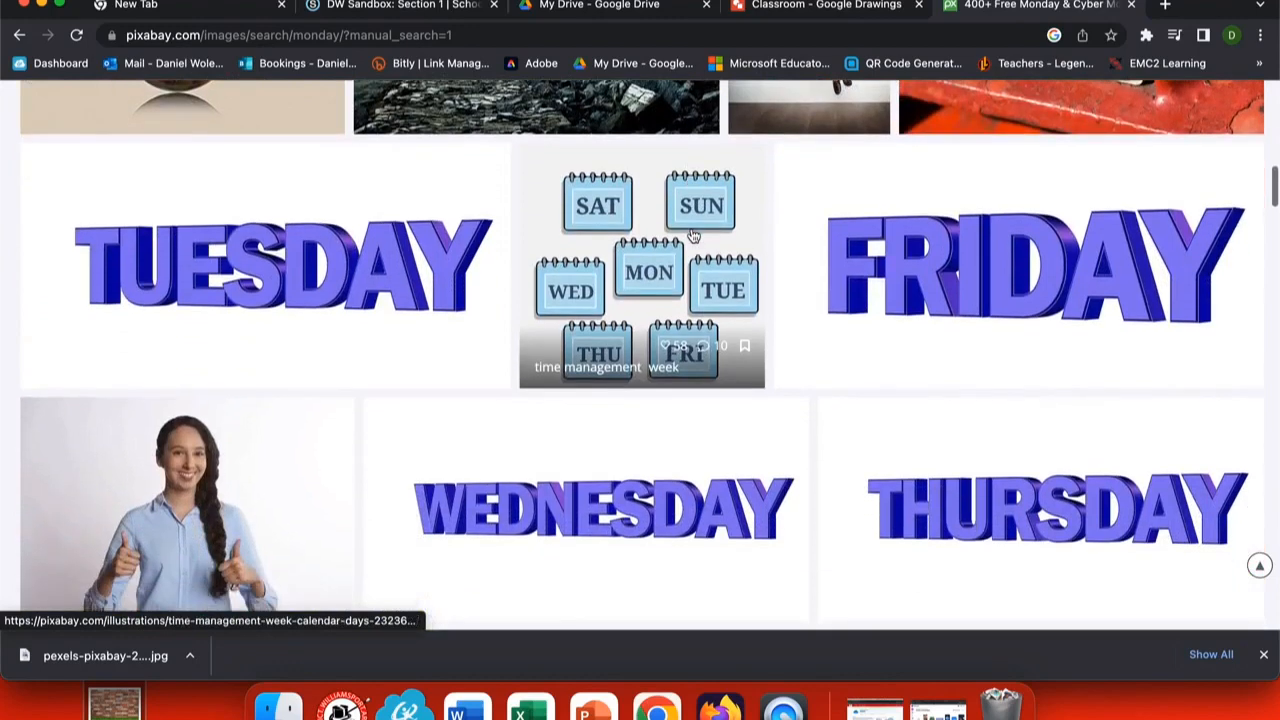
scroll(645, 262, "down", 3)
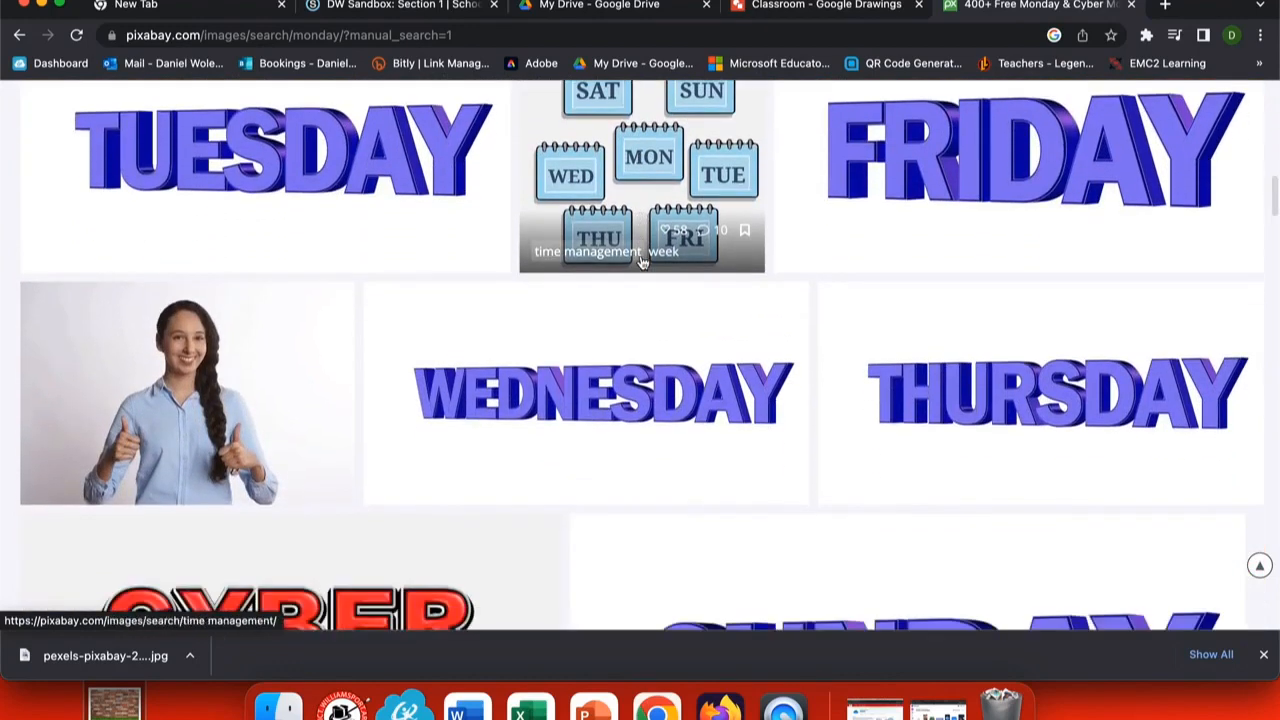
scroll(643, 262, "up", 2)
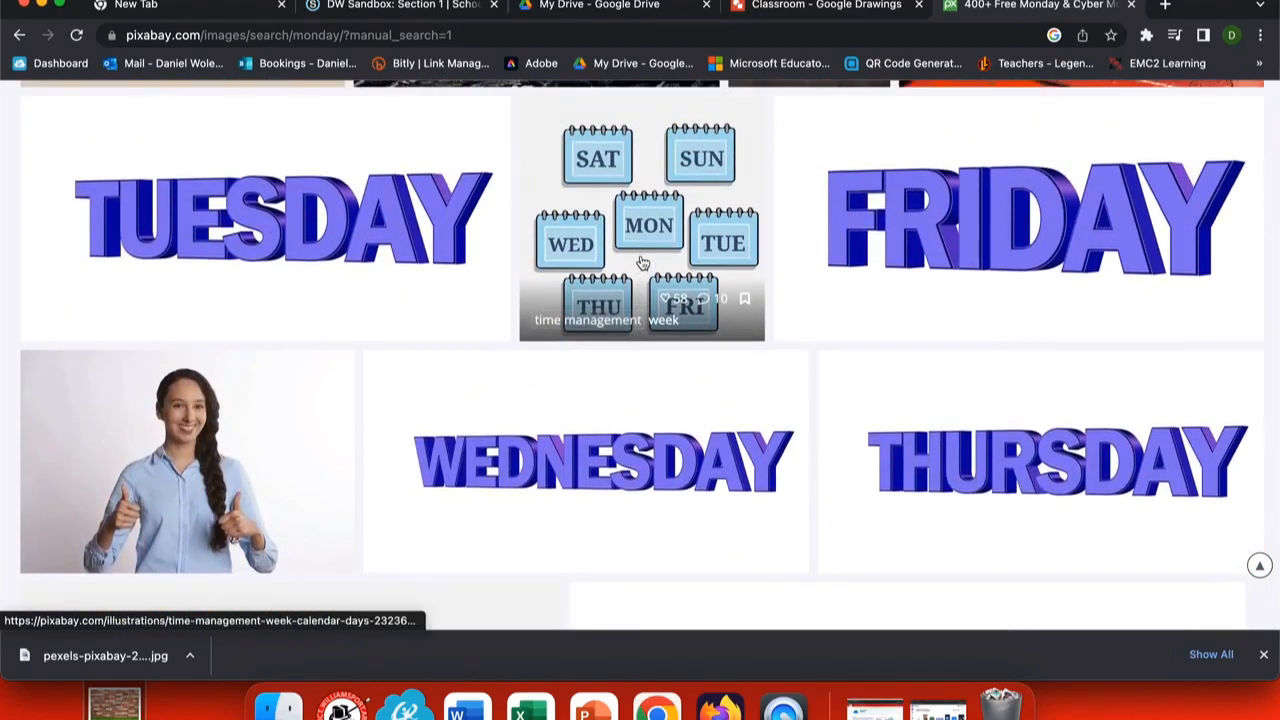
left_click(647, 214)
Download the days-of-the-week calendar illustration as a 1920×1920 PNG and place the file on the desktop
scroll(1000, 400, "down", 2)
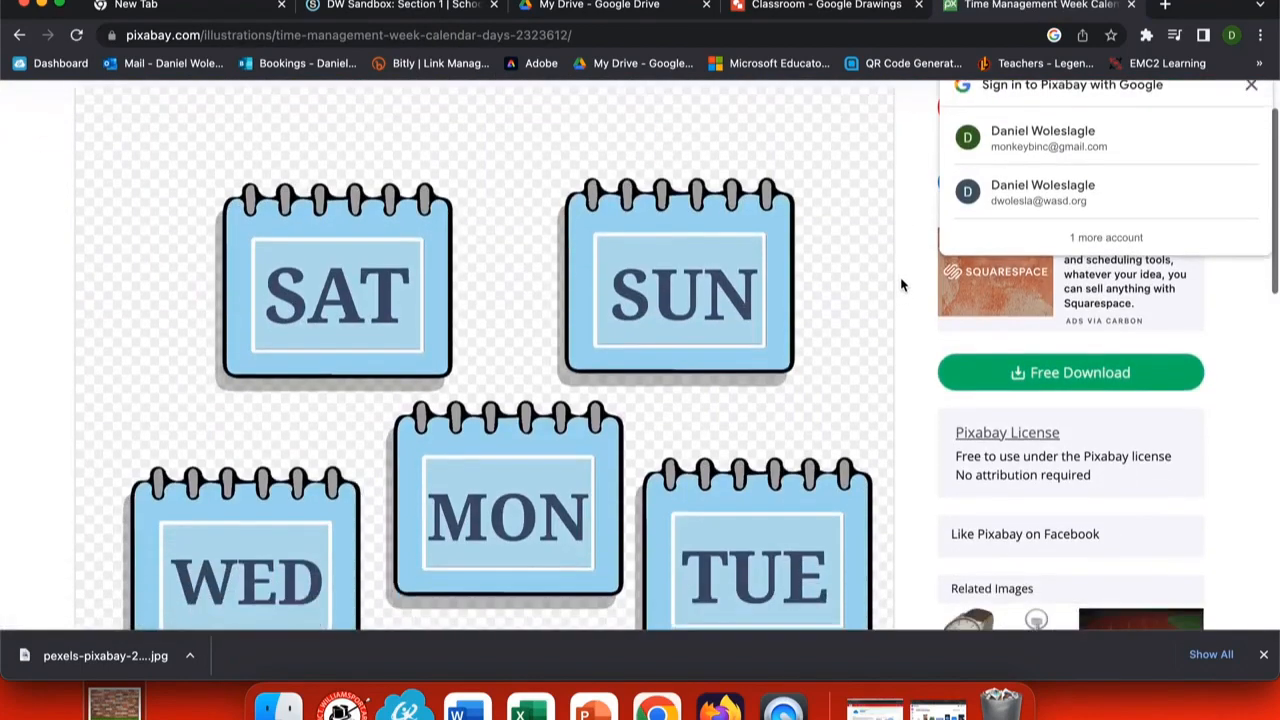
left_click(1016, 355)
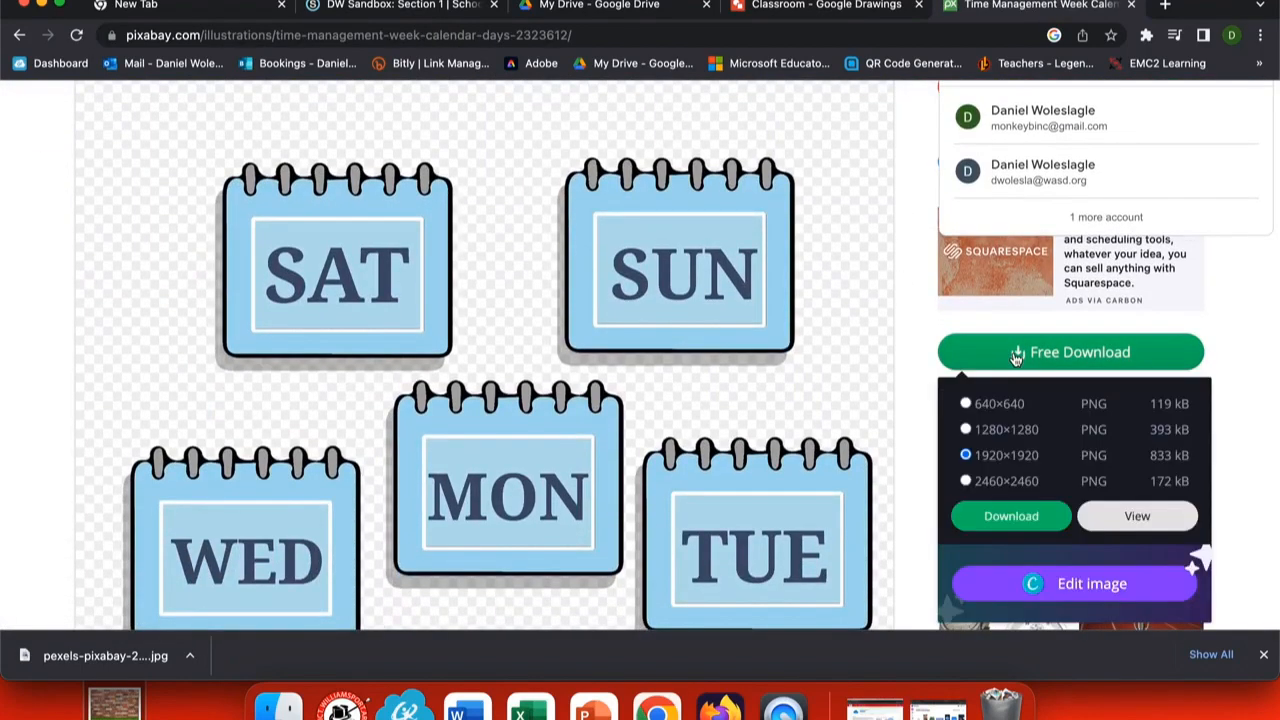
left_click(1009, 515)
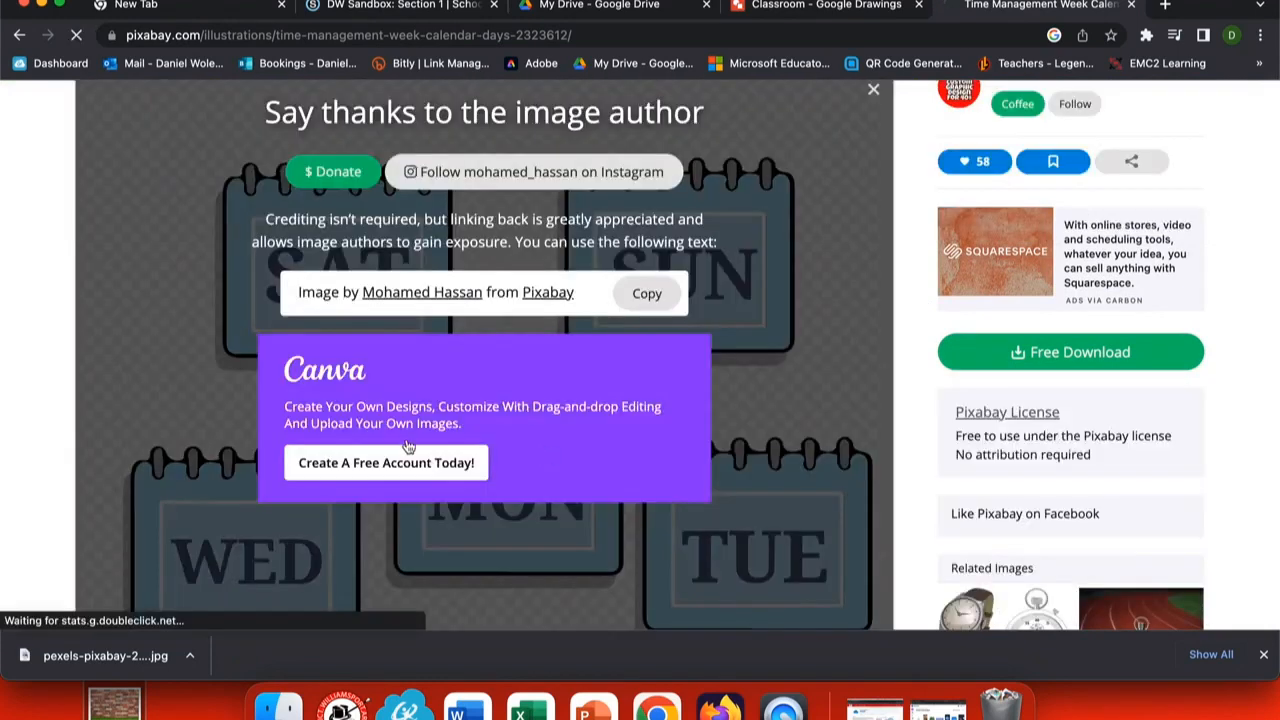
left_click_drag(80, 658, 195, 714)
Open the downloaded calendar PNG in Preview and bring up the Markup selection tools
double_click(195, 715)
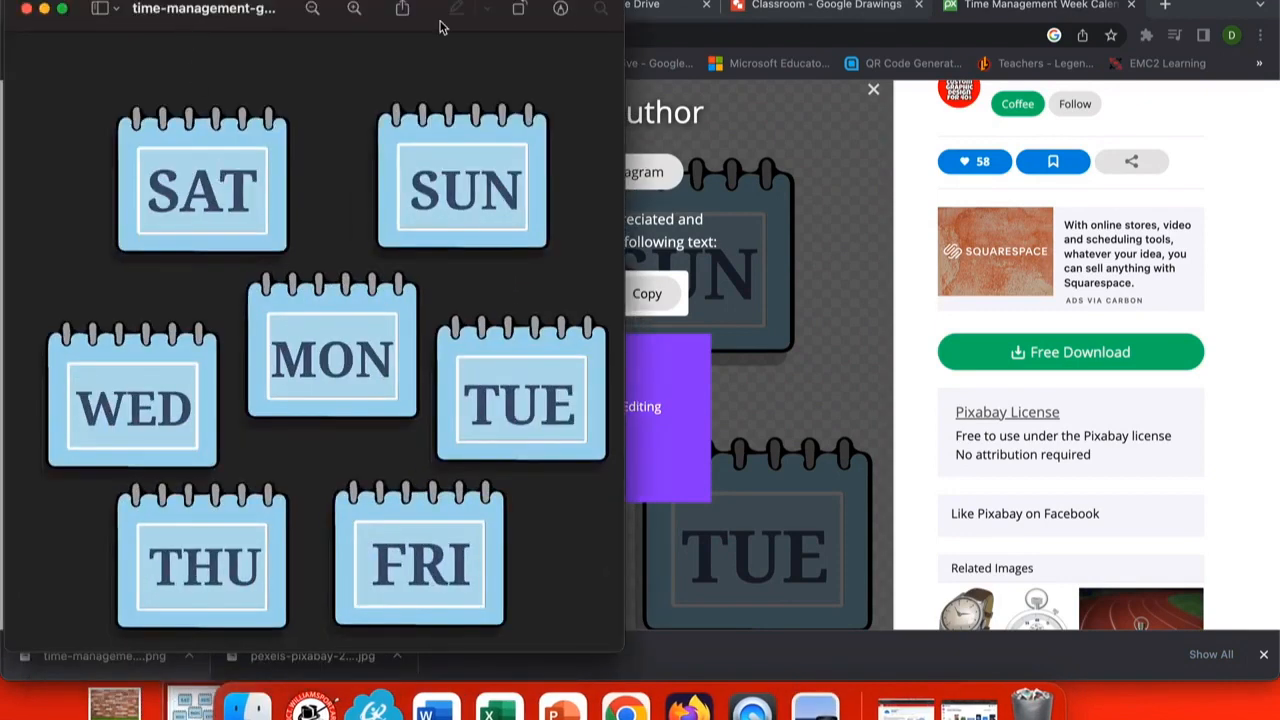
left_click(561, 9)
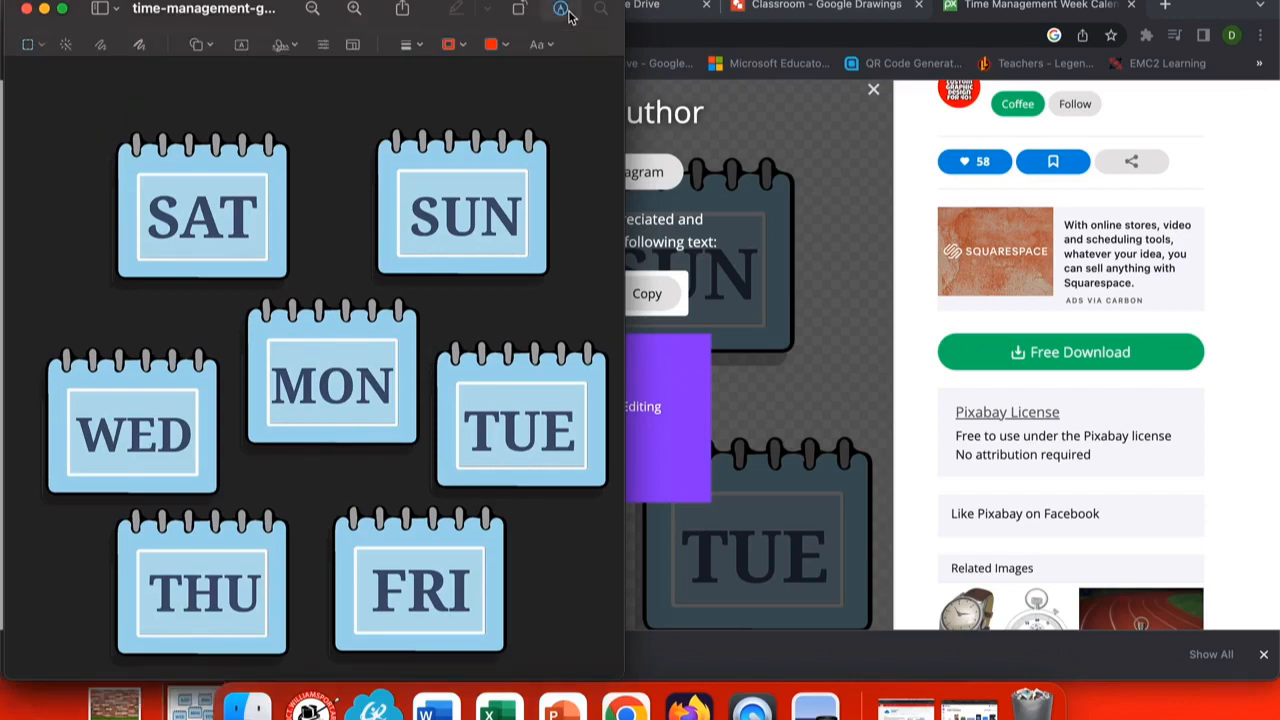
left_click(28, 47)
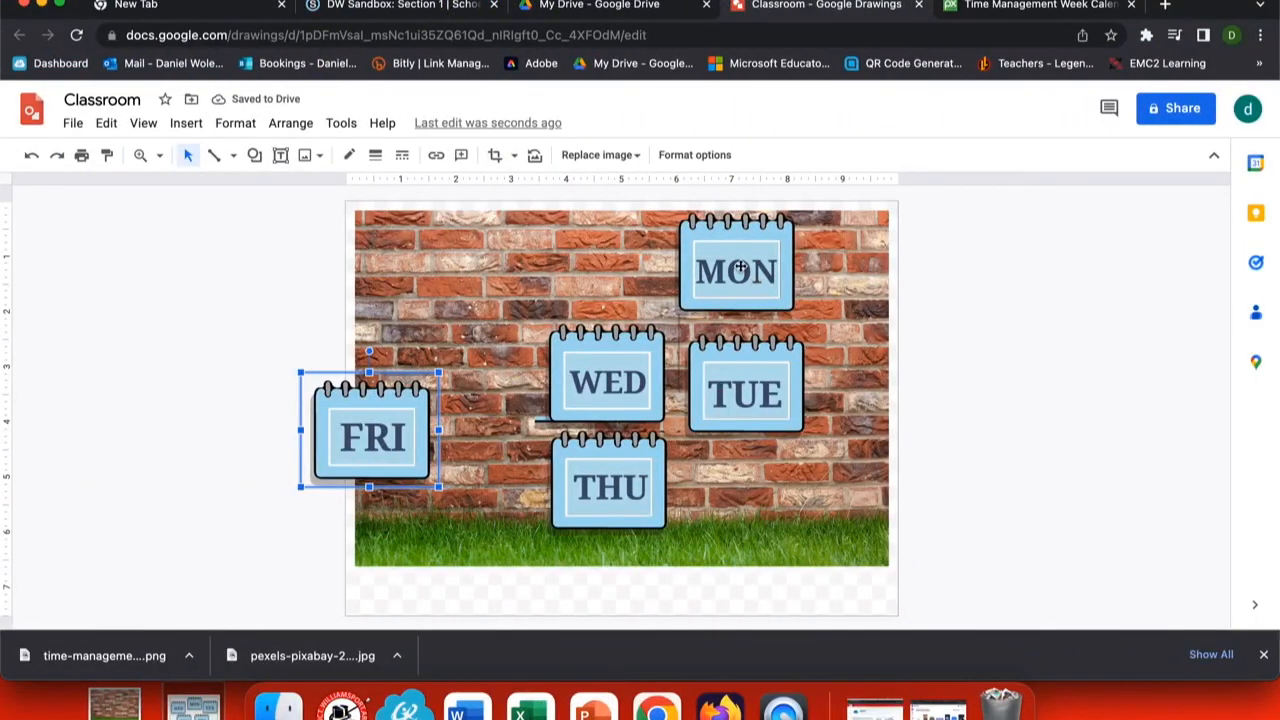
Arrange the MON, TUE and WED calendar pages in an evenly spaced row along the upper brick wall of the Classroom drawing
left_click_drag(740, 268, 430, 278)
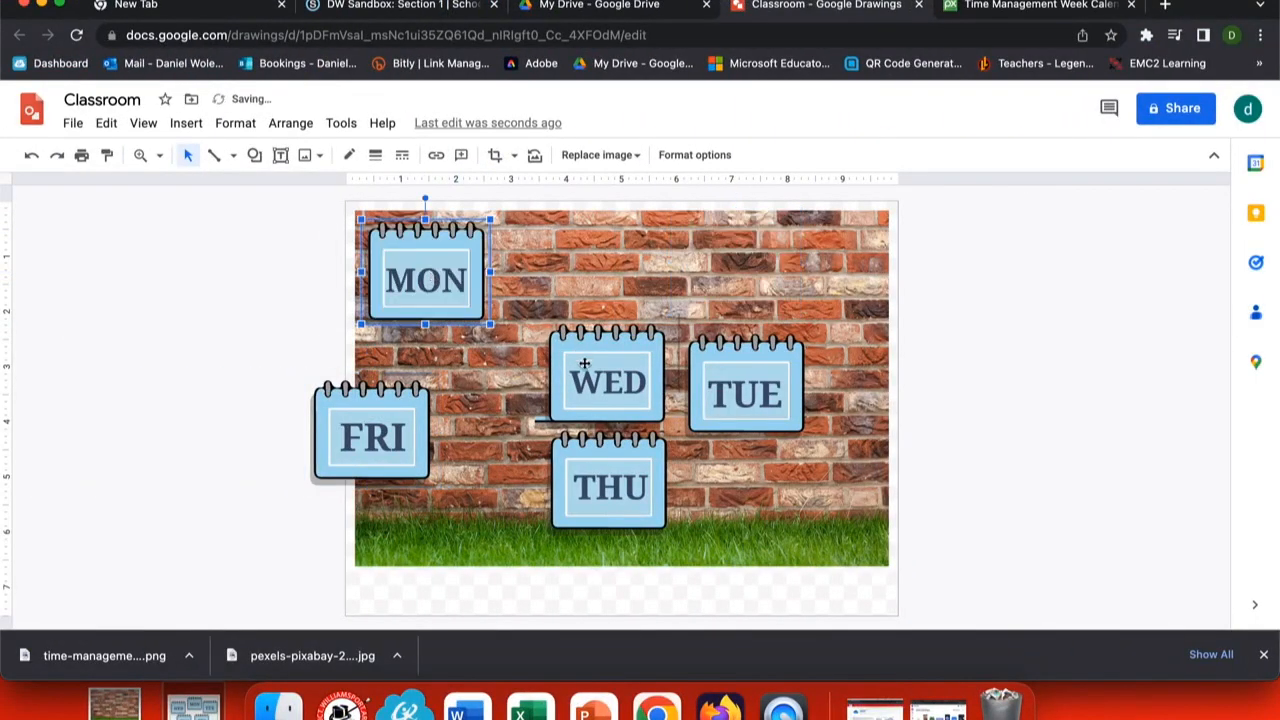
left_click_drag(737, 391, 617, 282)
left_click_drag(596, 355, 812, 276)
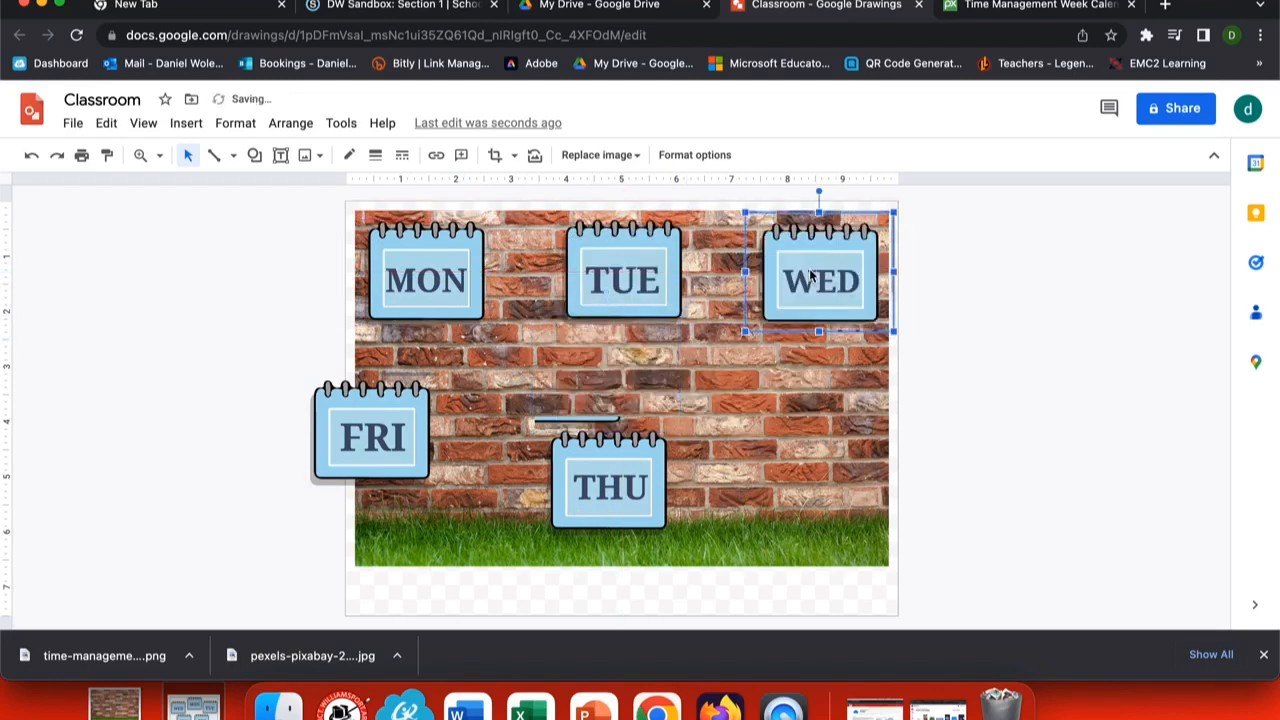
Place the THU and FRI calendar pages side by side in a second row beneath MON, TUE and WED
left_click_drag(408, 431, 766, 405)
left_click_drag(610, 495, 537, 404)
left_click(617, 421)
left_click(633, 449)
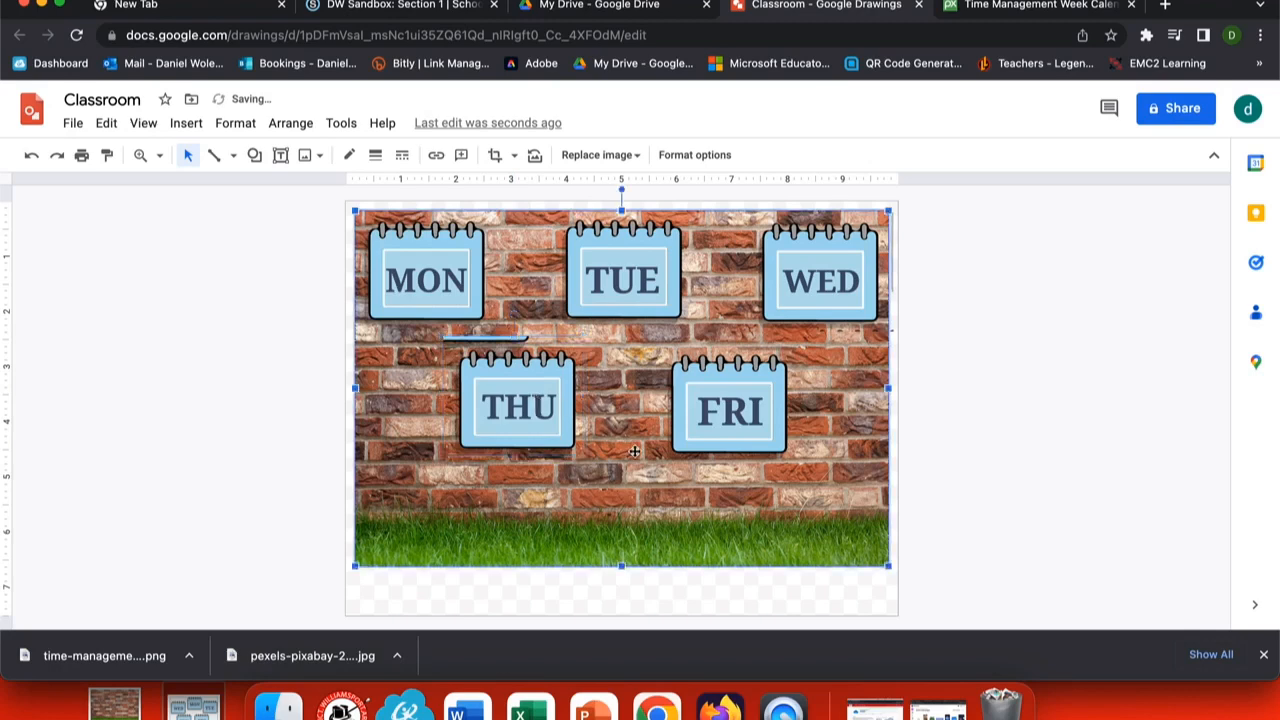
left_click(935, 306)
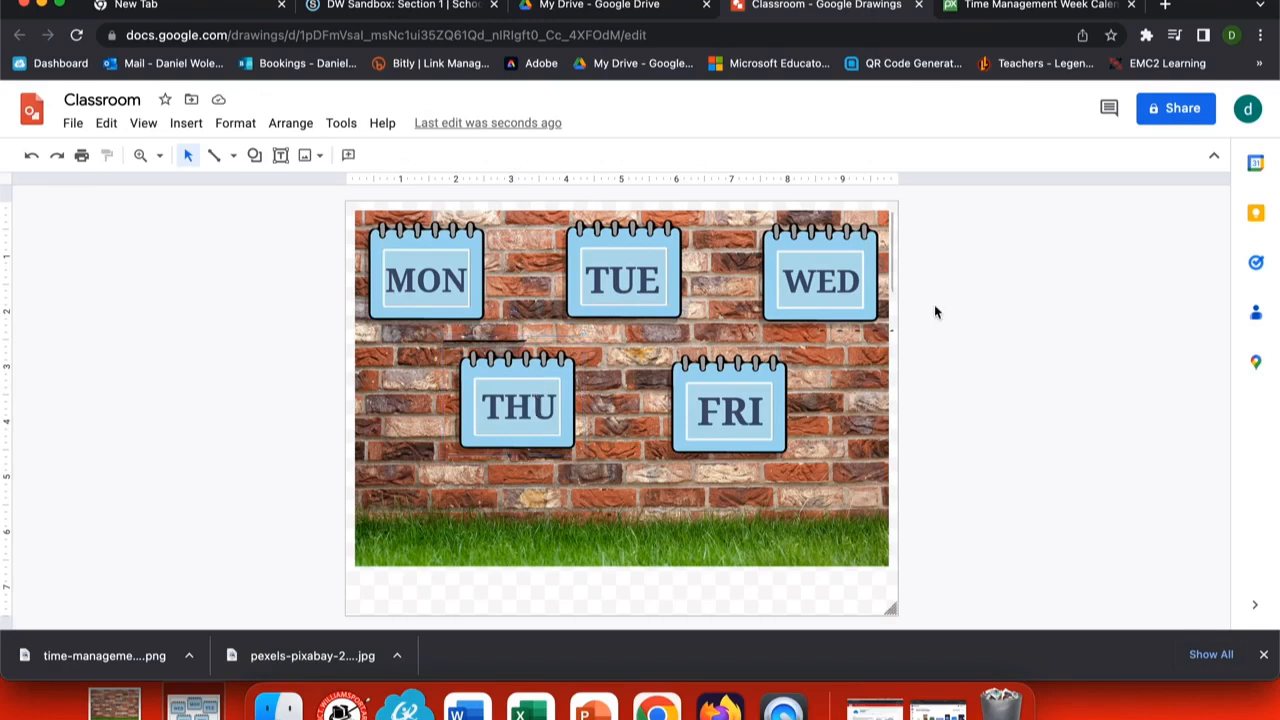
Close the Pixabay page, switch to the Schoology course updates and embed the Classroom drawing through the Google Drive Resource App
left_click(1130, 5)
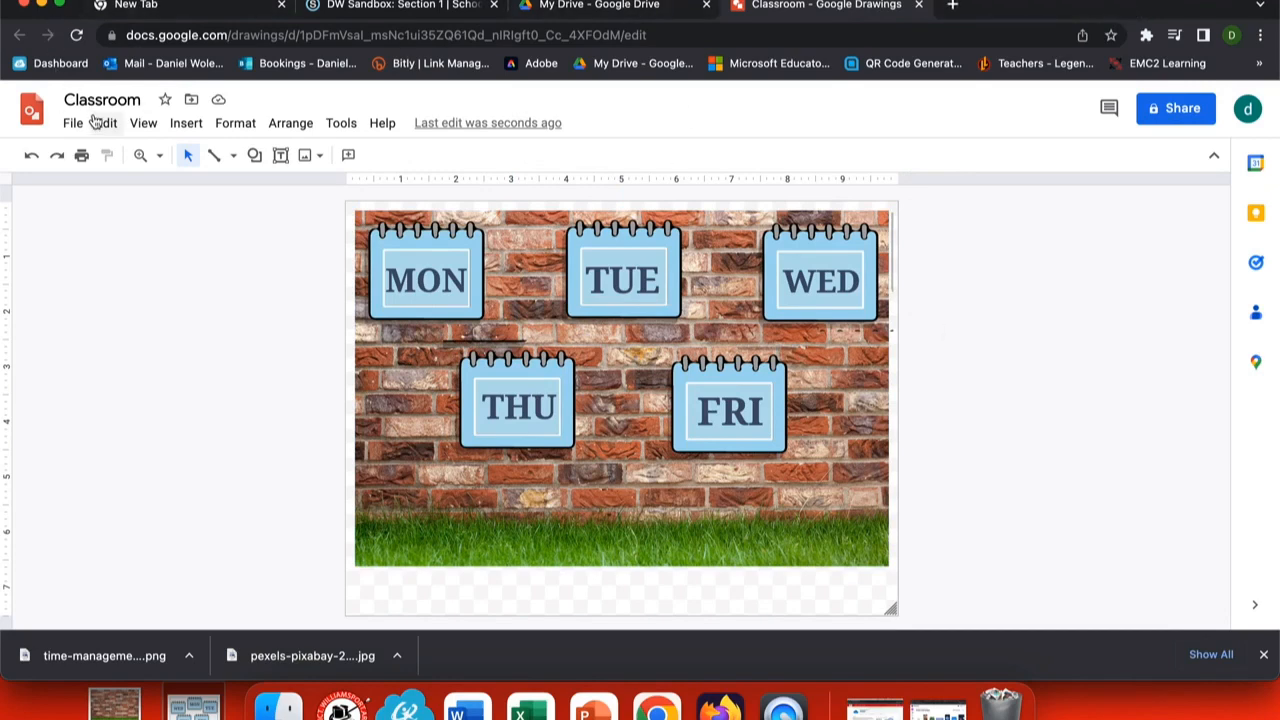
left_click(390, 8)
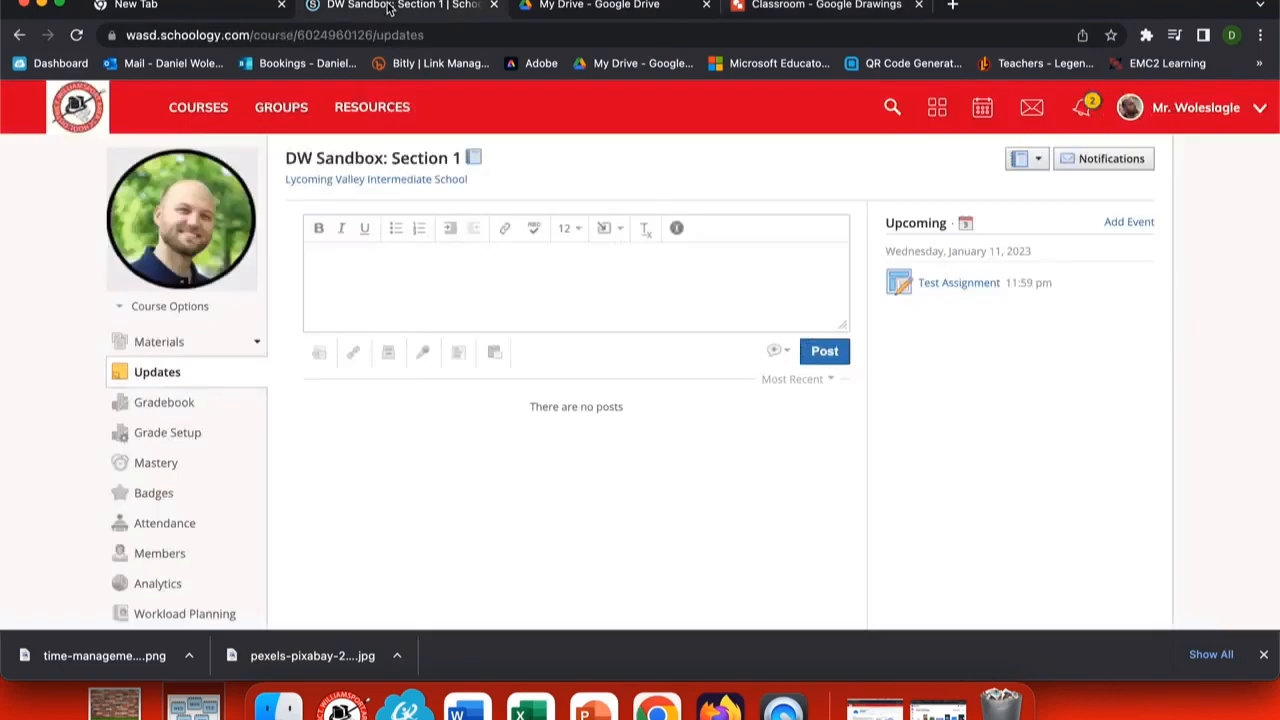
left_click(388, 352)
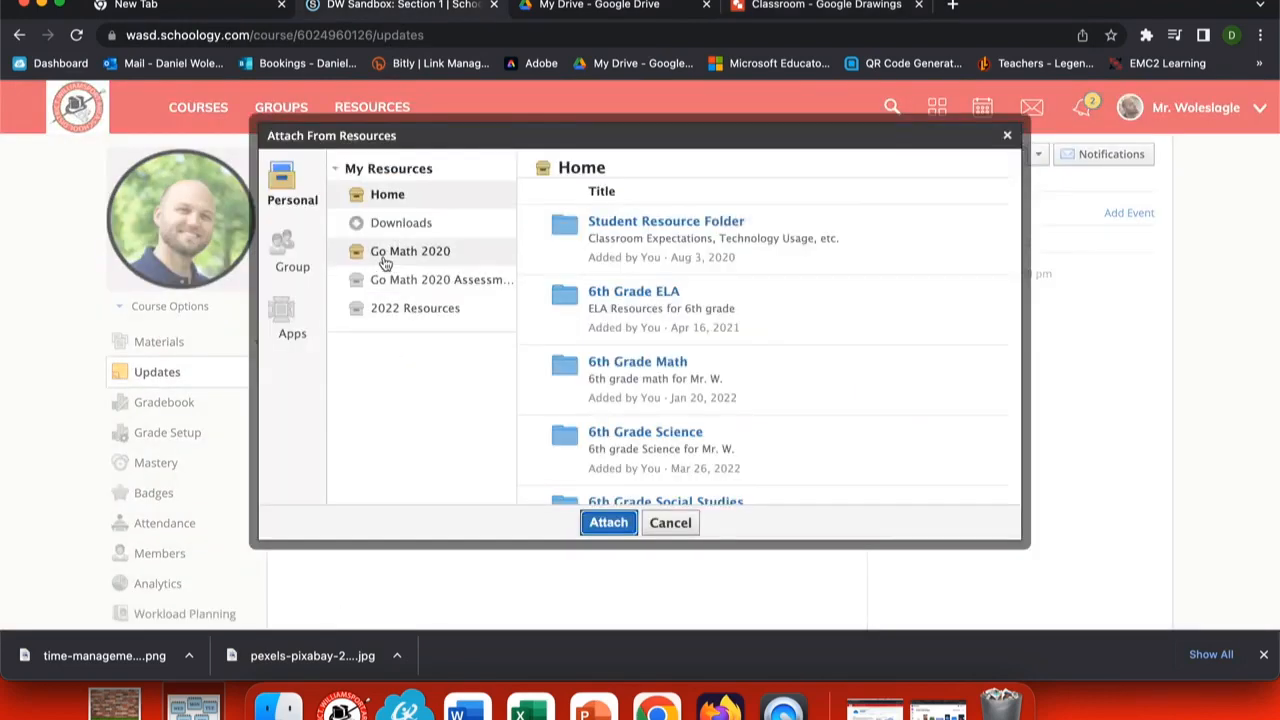
left_click(283, 318)
left_click(405, 233)
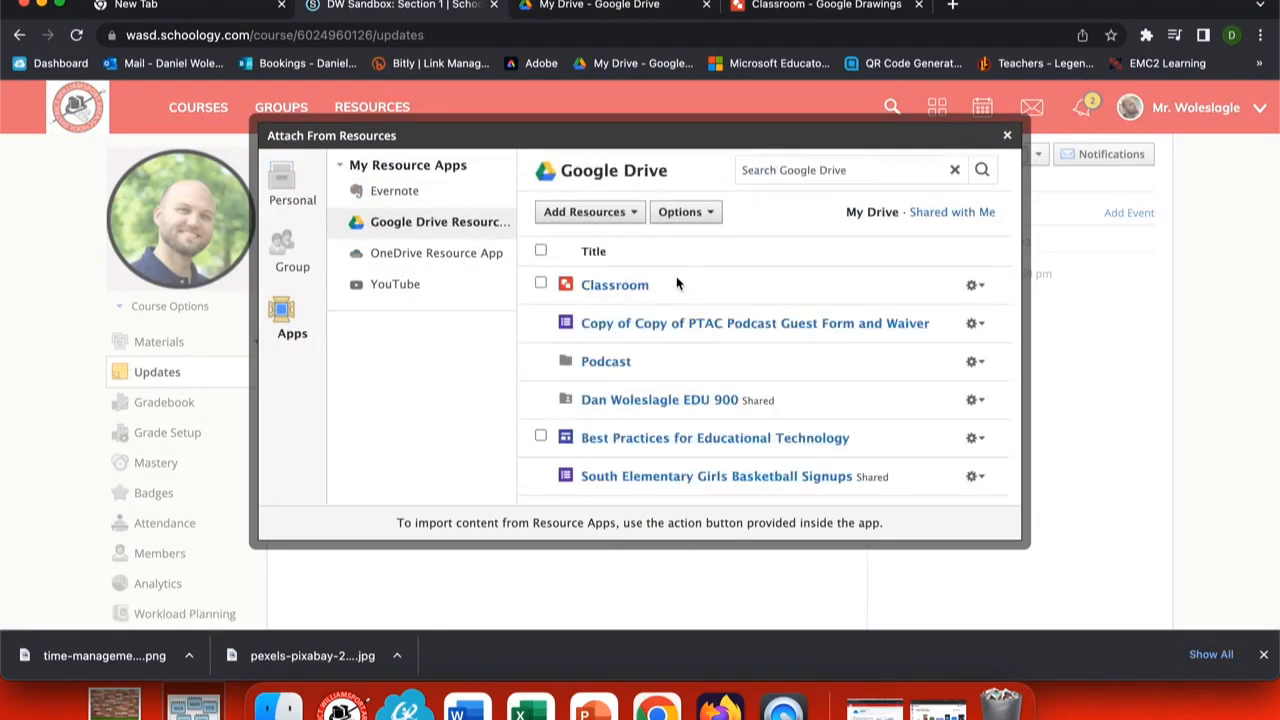
left_click(972, 286)
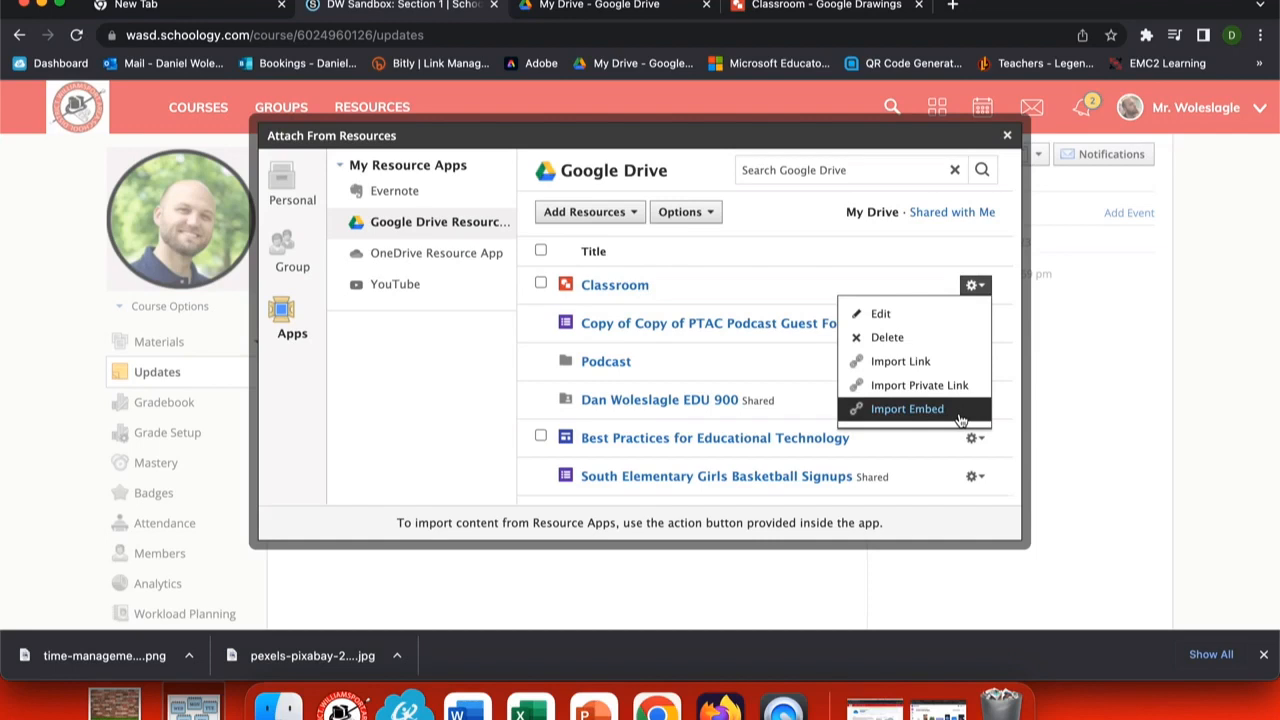
left_click(906, 409)
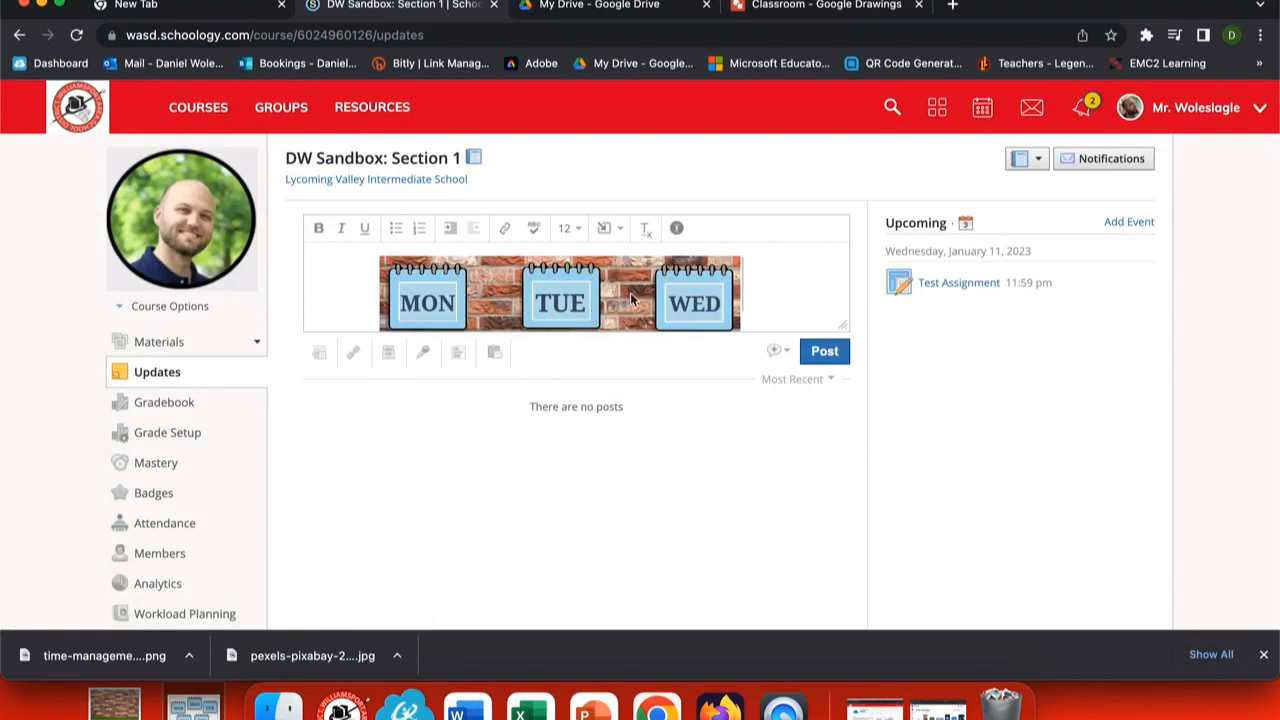
Inspect the embedded drawing in the update editor and locate the width and height attributes of its iframe element
right_click(630, 297)
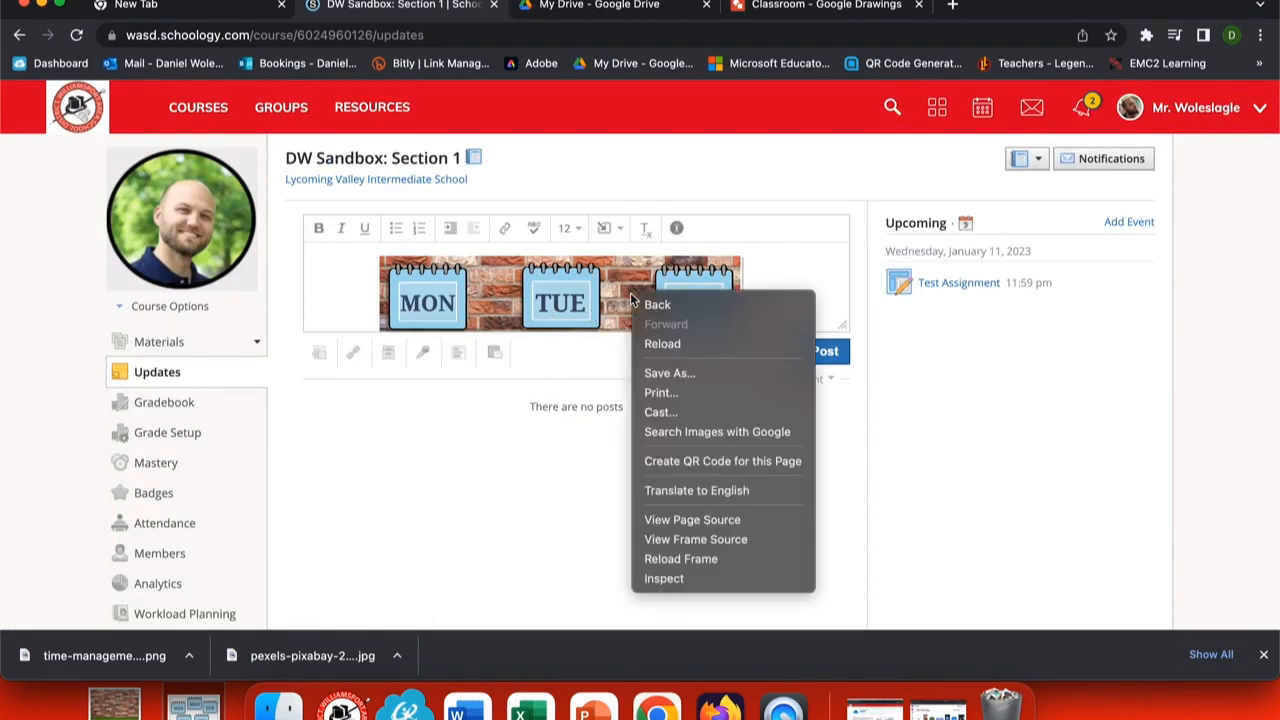
left_click(673, 582)
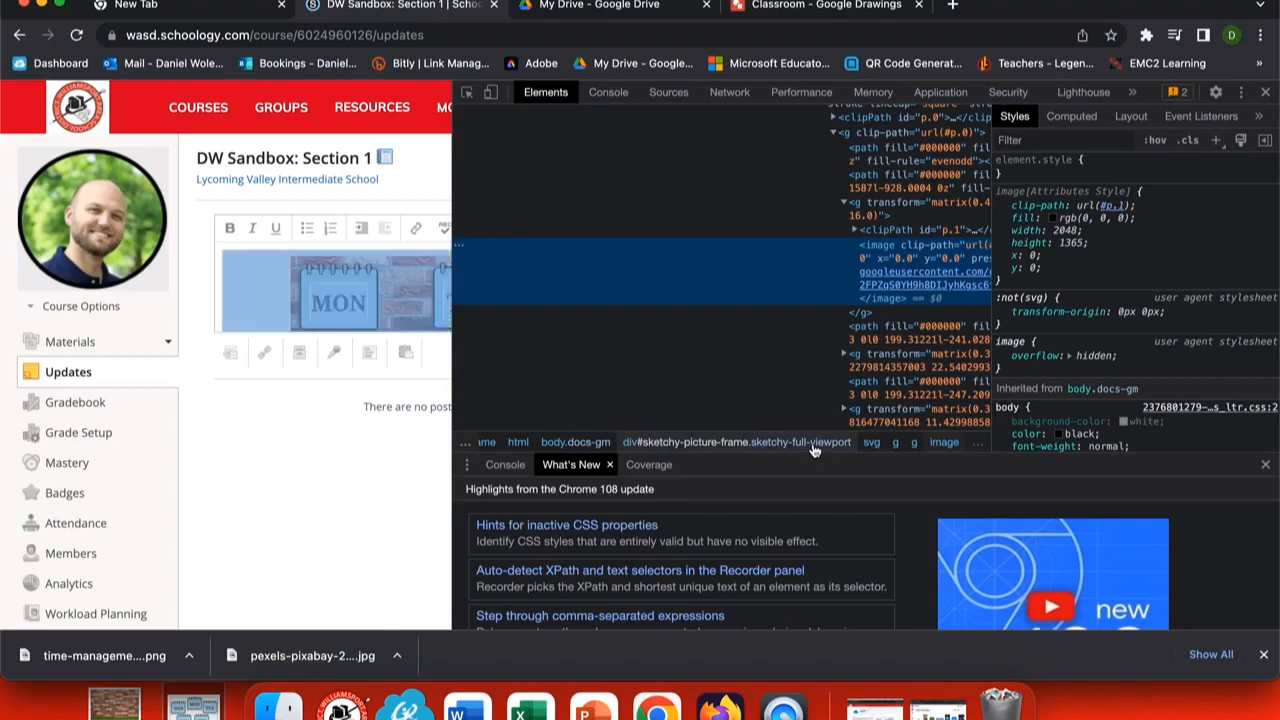
left_click(874, 443)
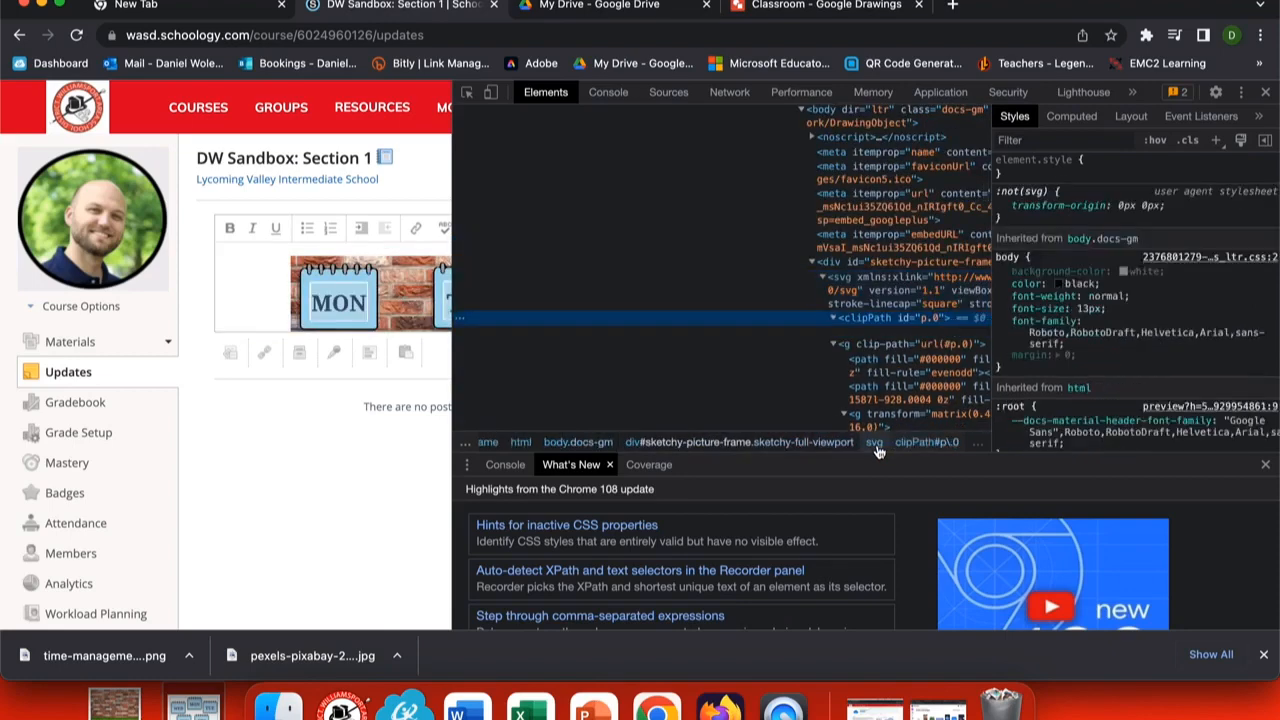
key("Right")
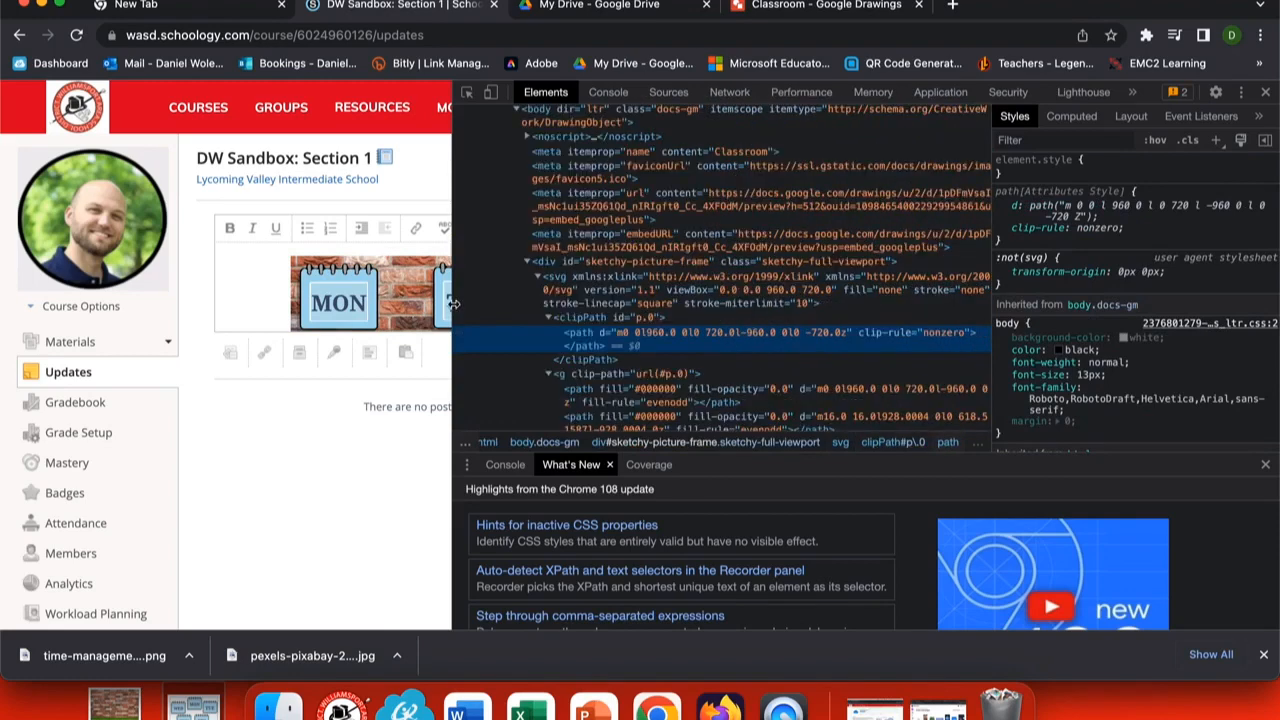
left_click_drag(452, 318, 101, 318)
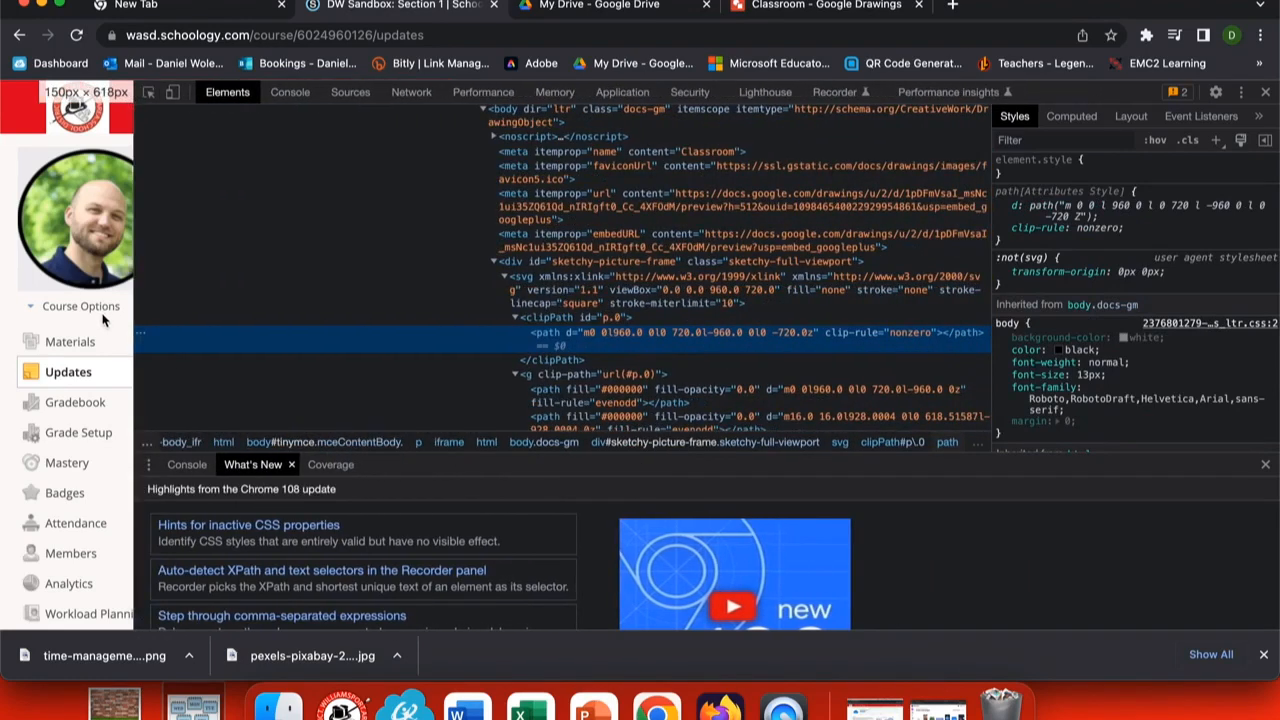
left_click(449, 443)
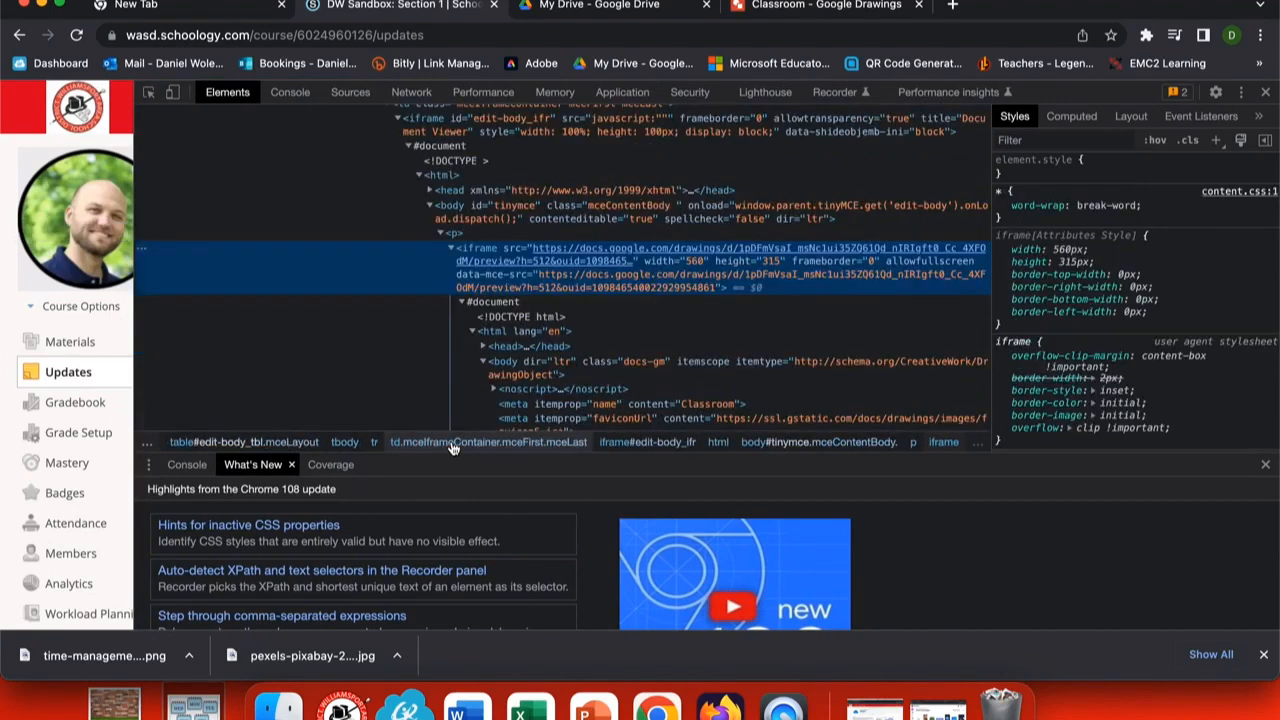
left_click_drag(135, 331, 578, 352)
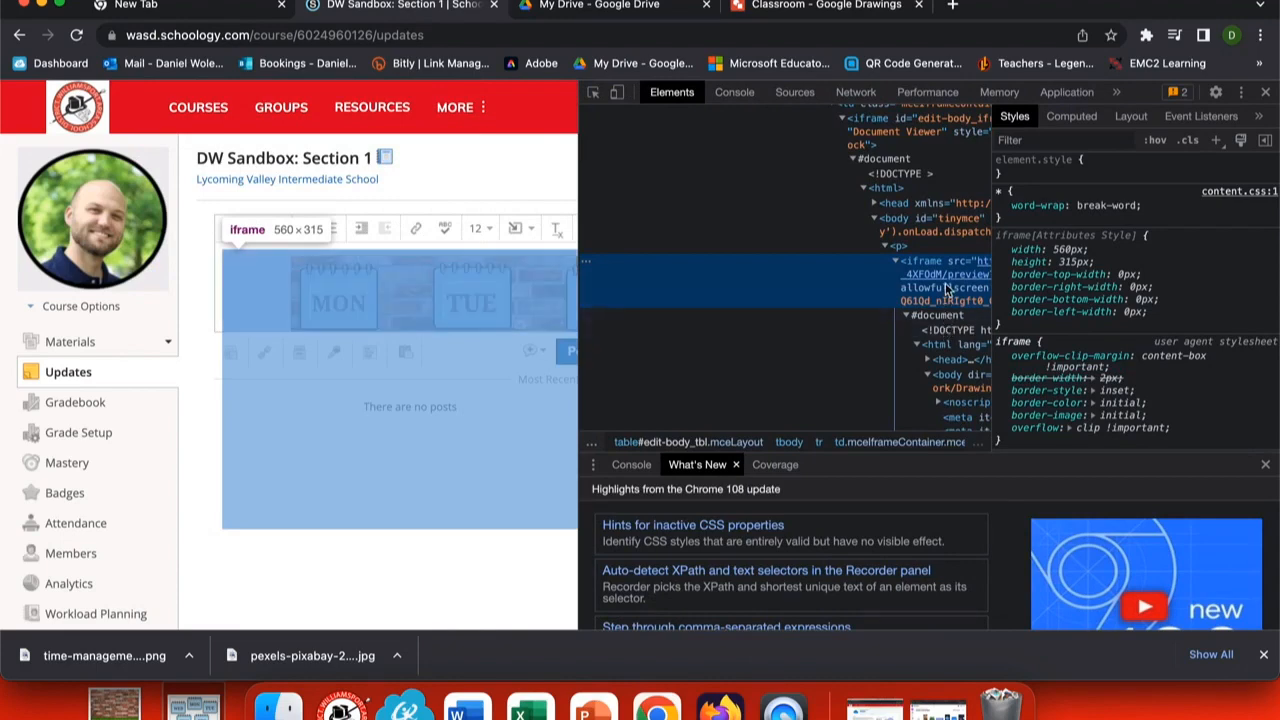
scroll(901, 289, "right", 5)
scroll(901, 289, "right", 2)
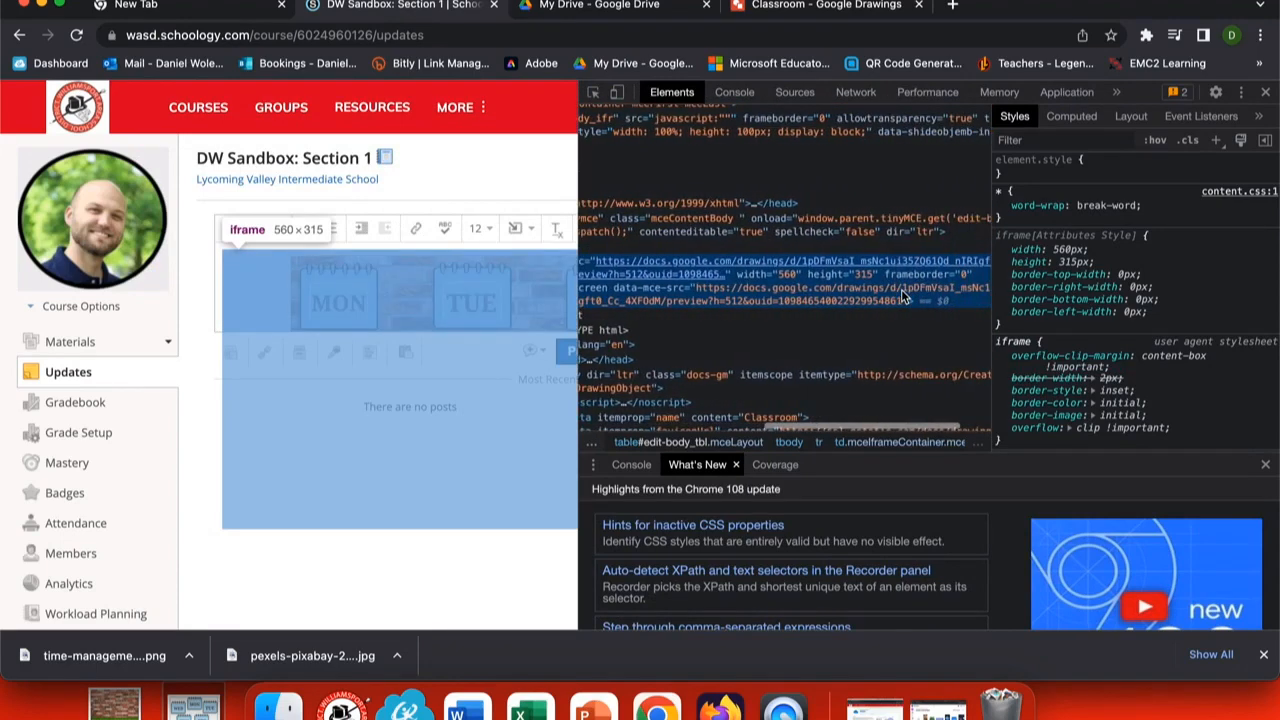
Set the embedded drawing's iframe width to 900 and height to 600, and check the enlarged drawing in the update editor
double_click(790, 277)
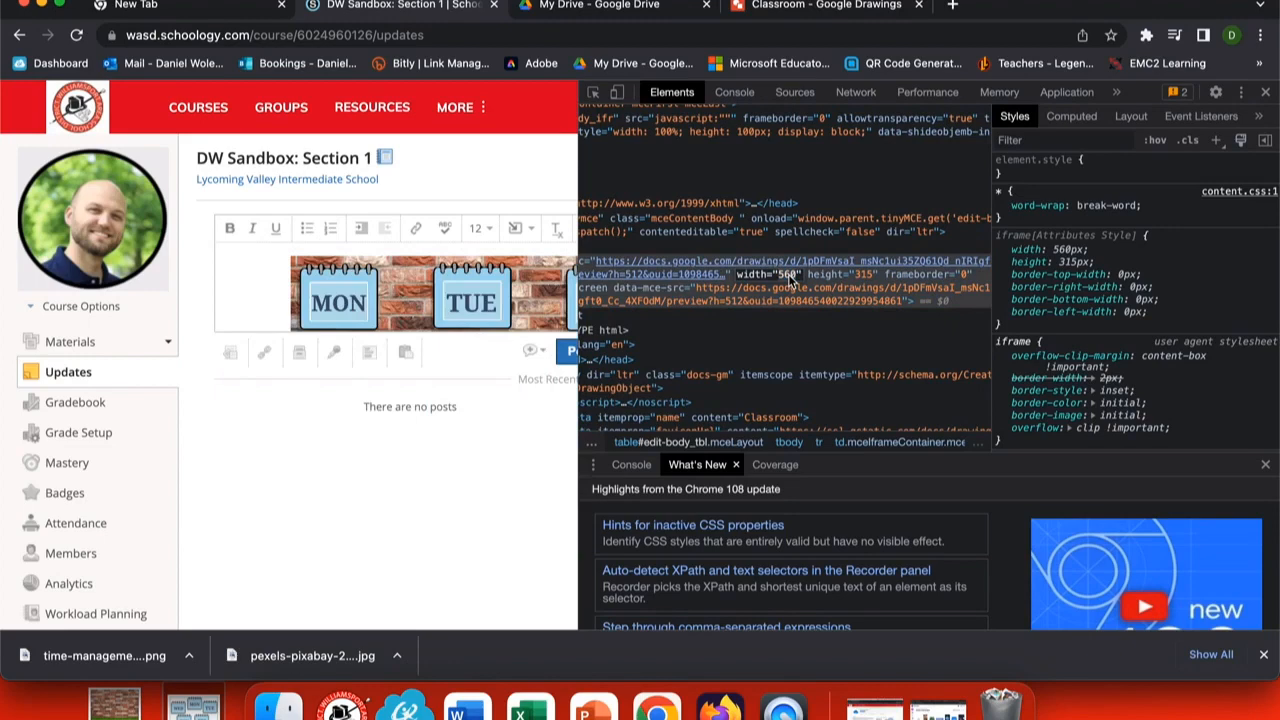
type("900")
key("Return")
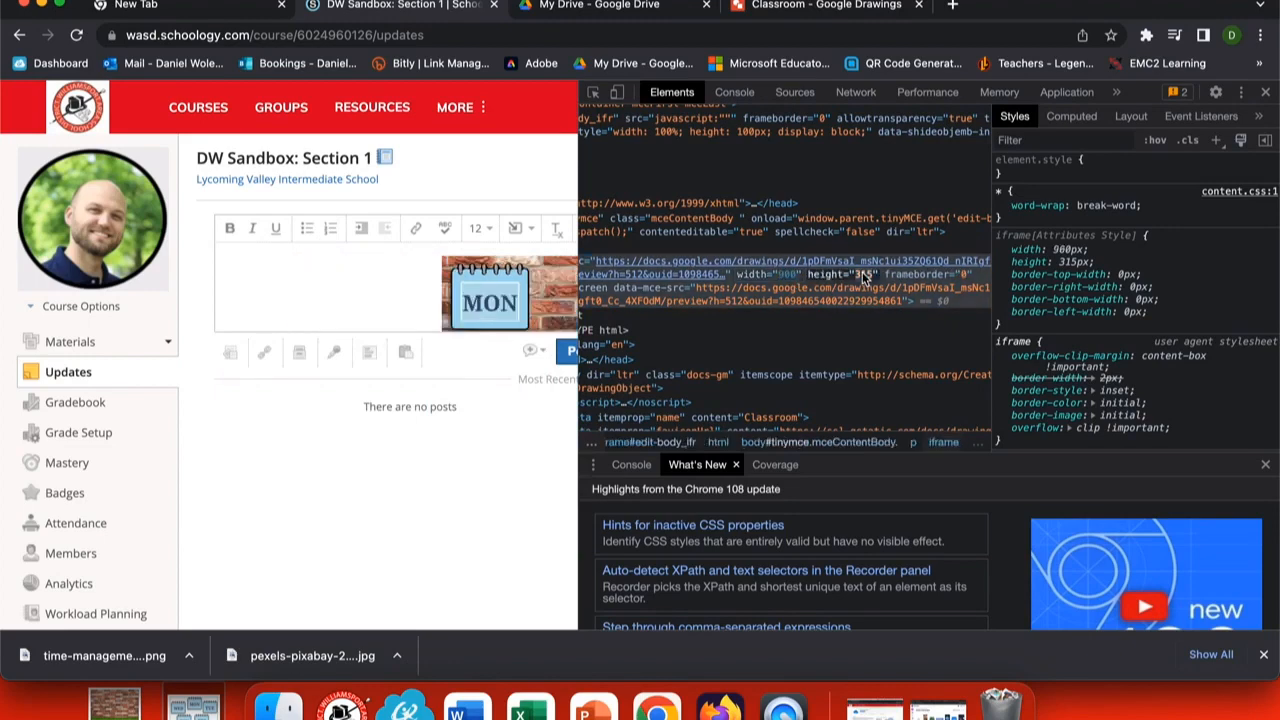
double_click(862, 272)
type("600")
key("Return")
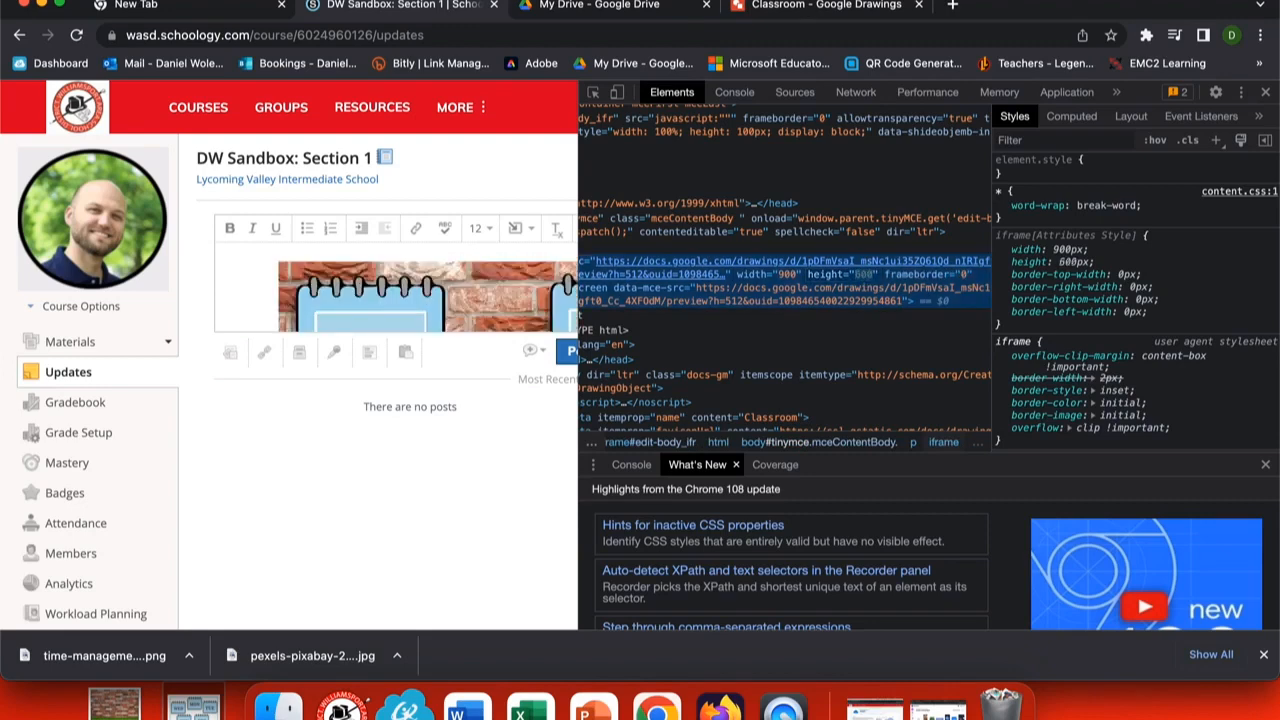
scroll(405, 292, "down", 3)
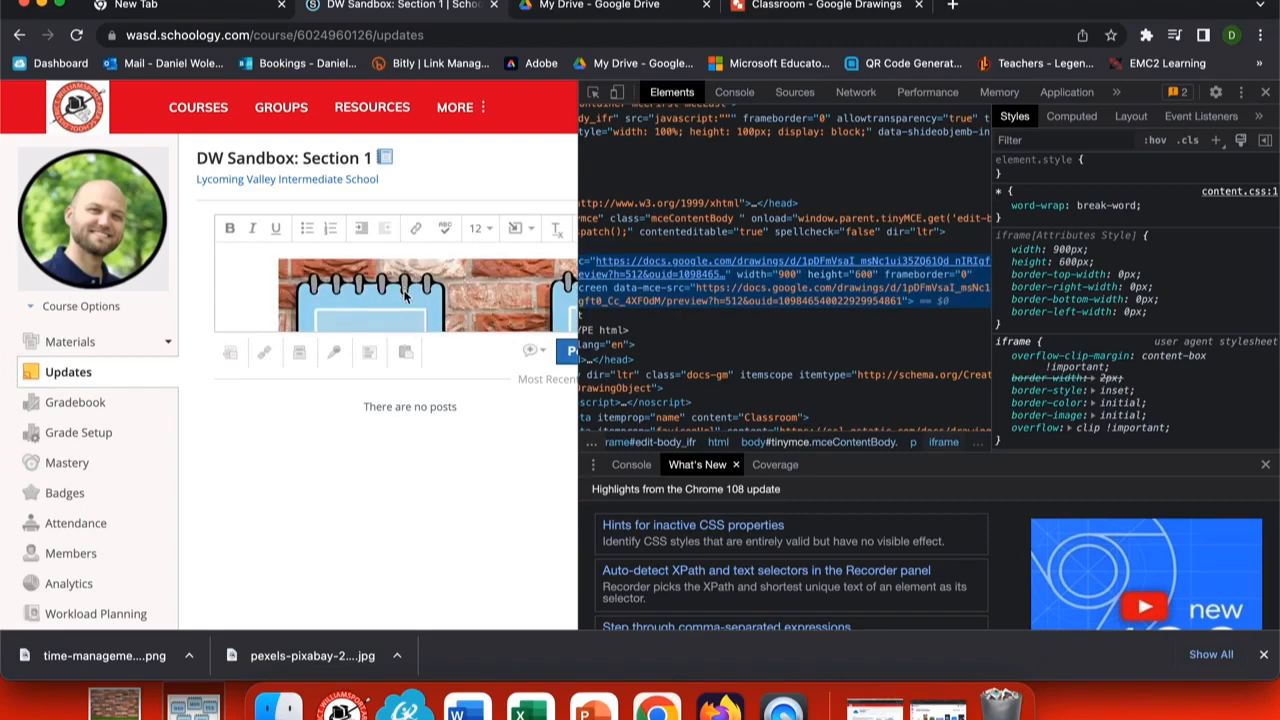
scroll(405, 292, "up", 2)
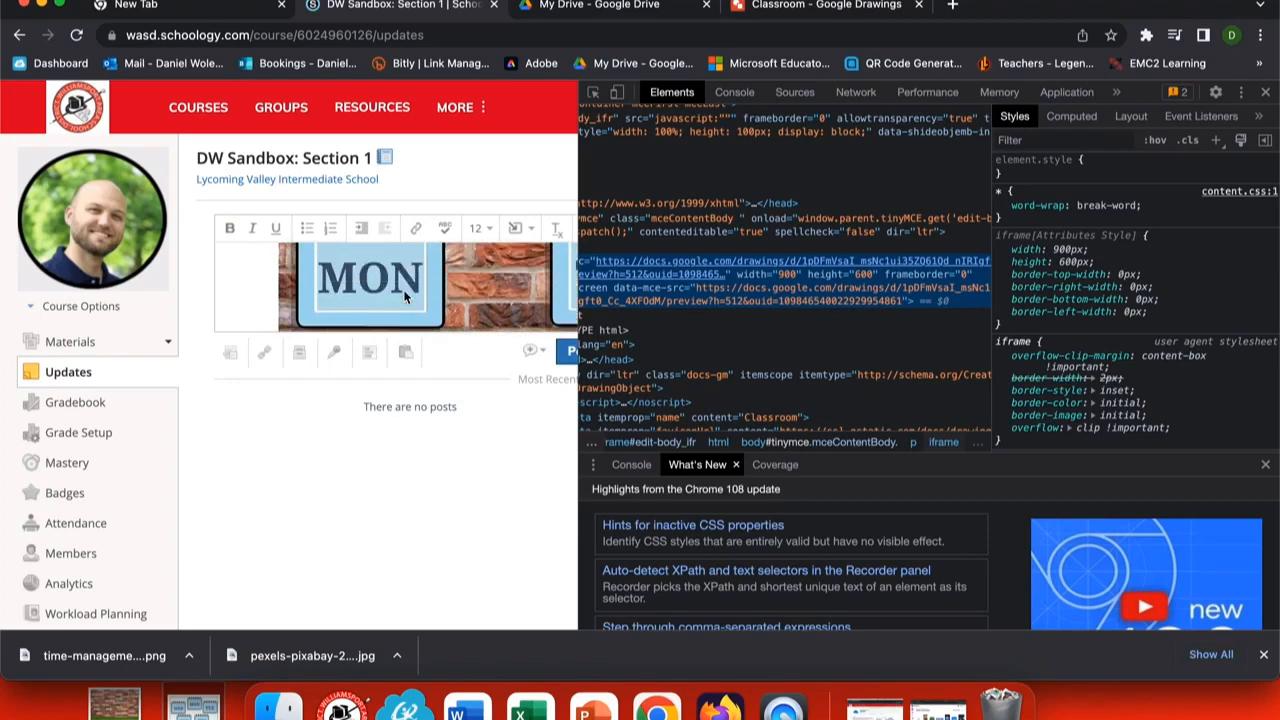
Close the developer tools, mark the course update as an announcement with the other posting option cleared, and post it
key("super+alt+i")
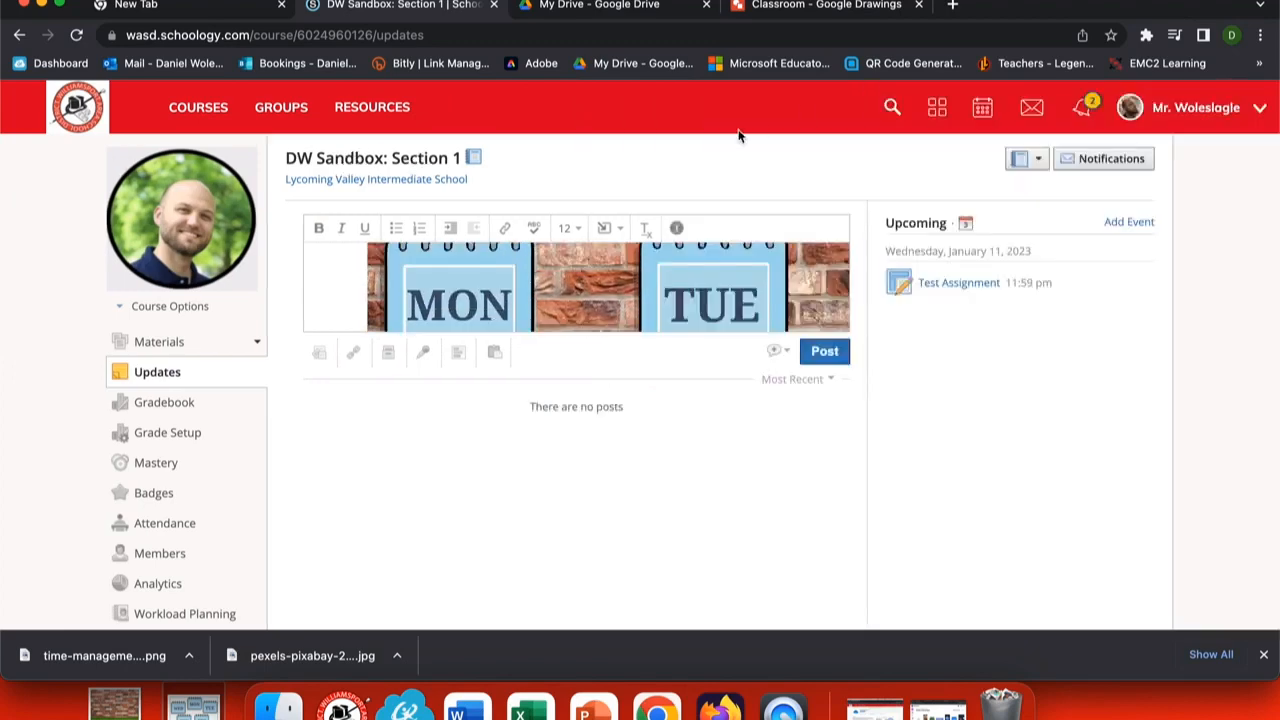
left_click(779, 353)
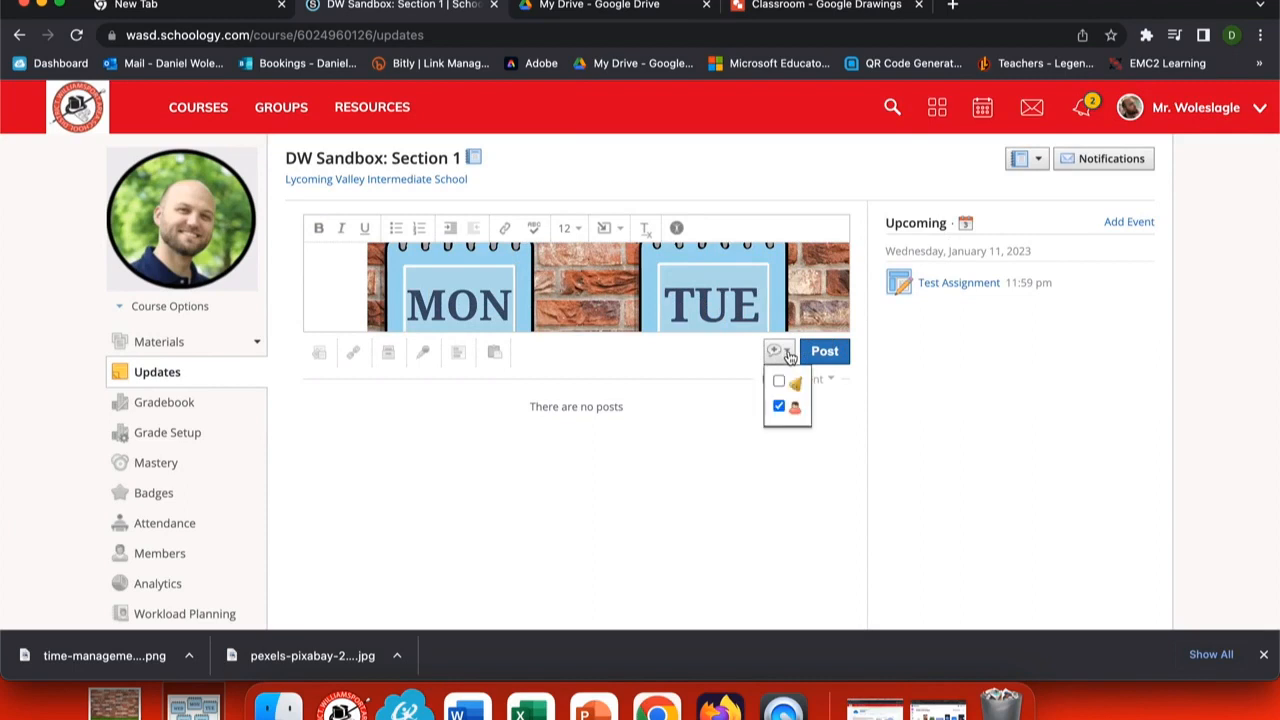
left_click(779, 408)
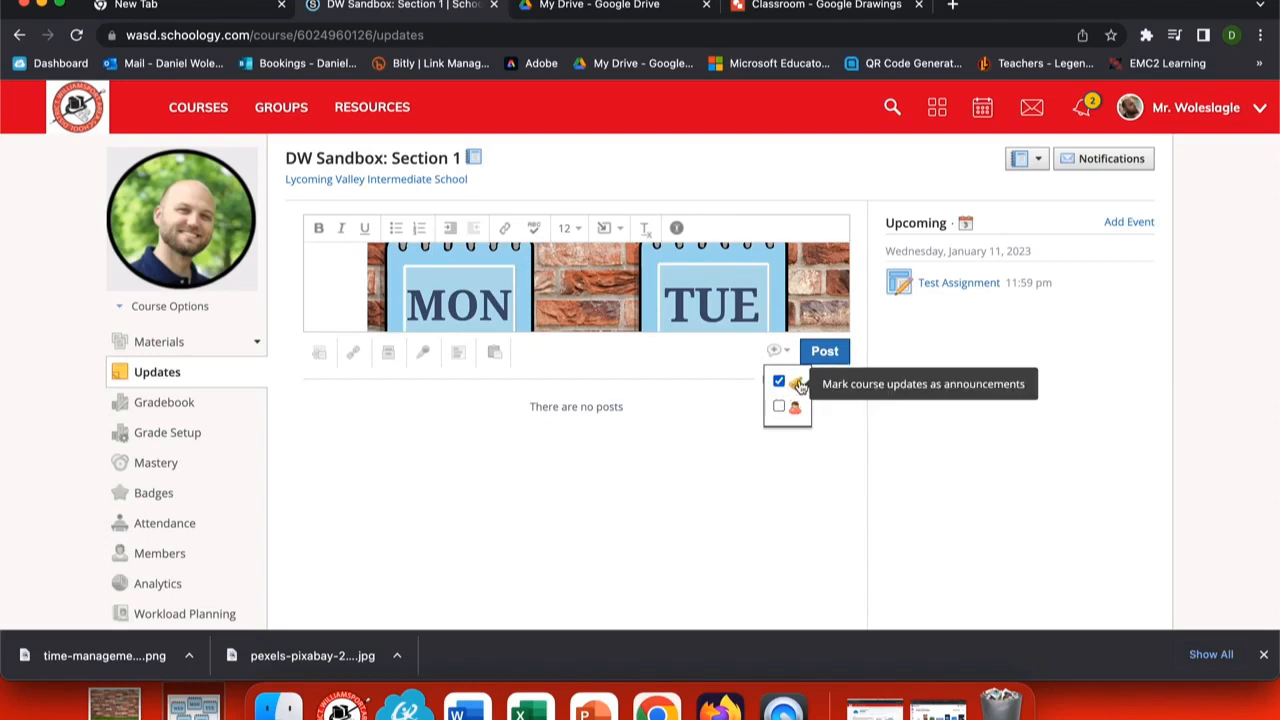
left_click(826, 352)
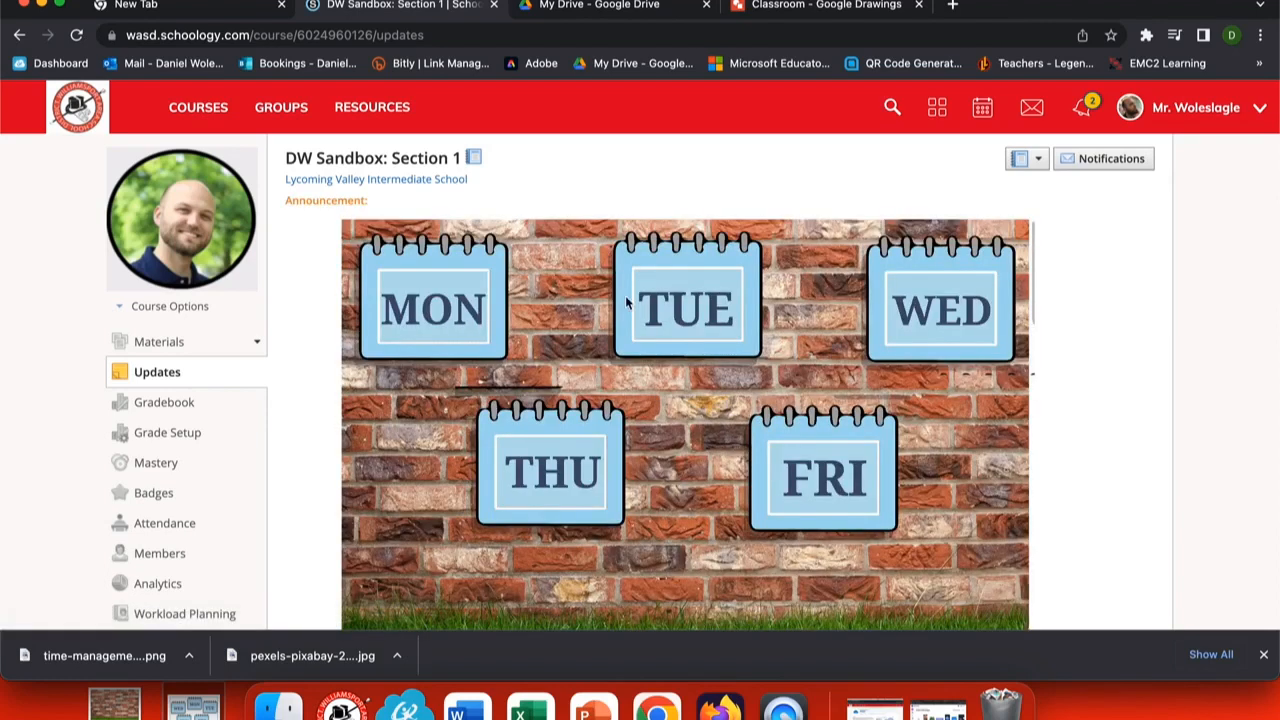
scroll(625, 295, "down", 1)
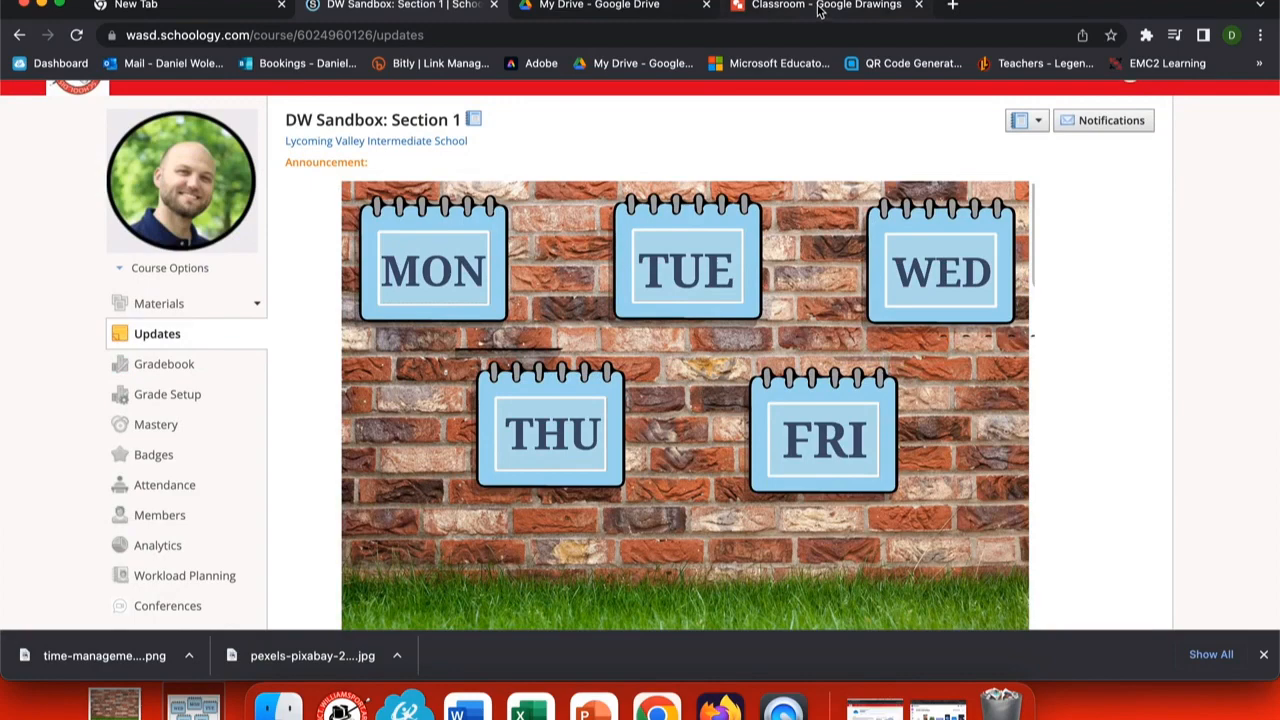
Open the Chapter 1 folder in the course materials and copy its web address
left_click(186, 304)
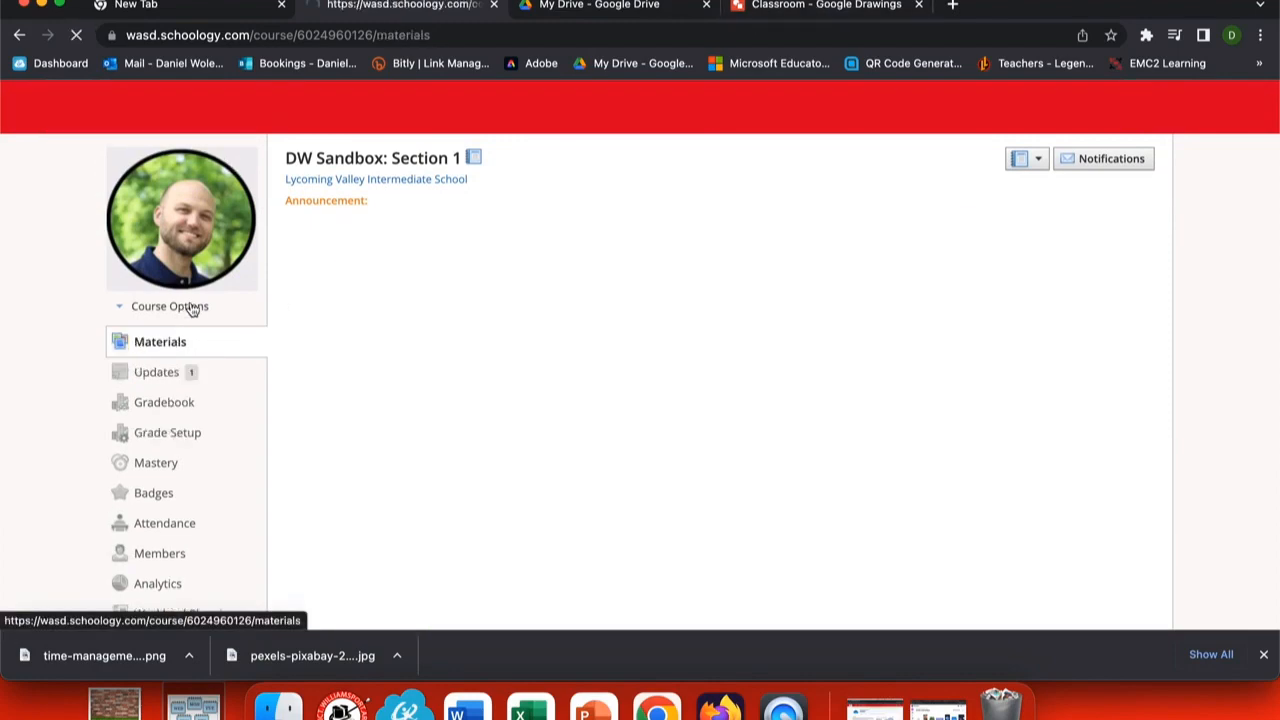
scroll(517, 409, "down", 10)
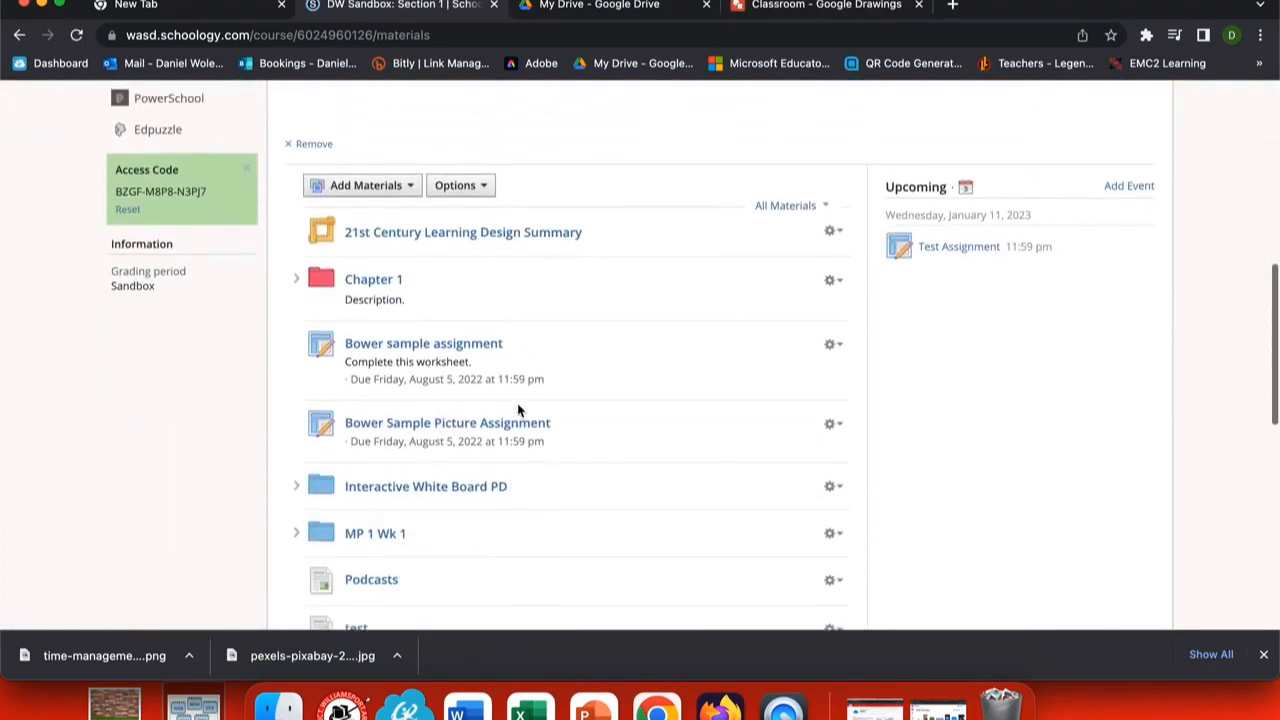
left_click(377, 271)
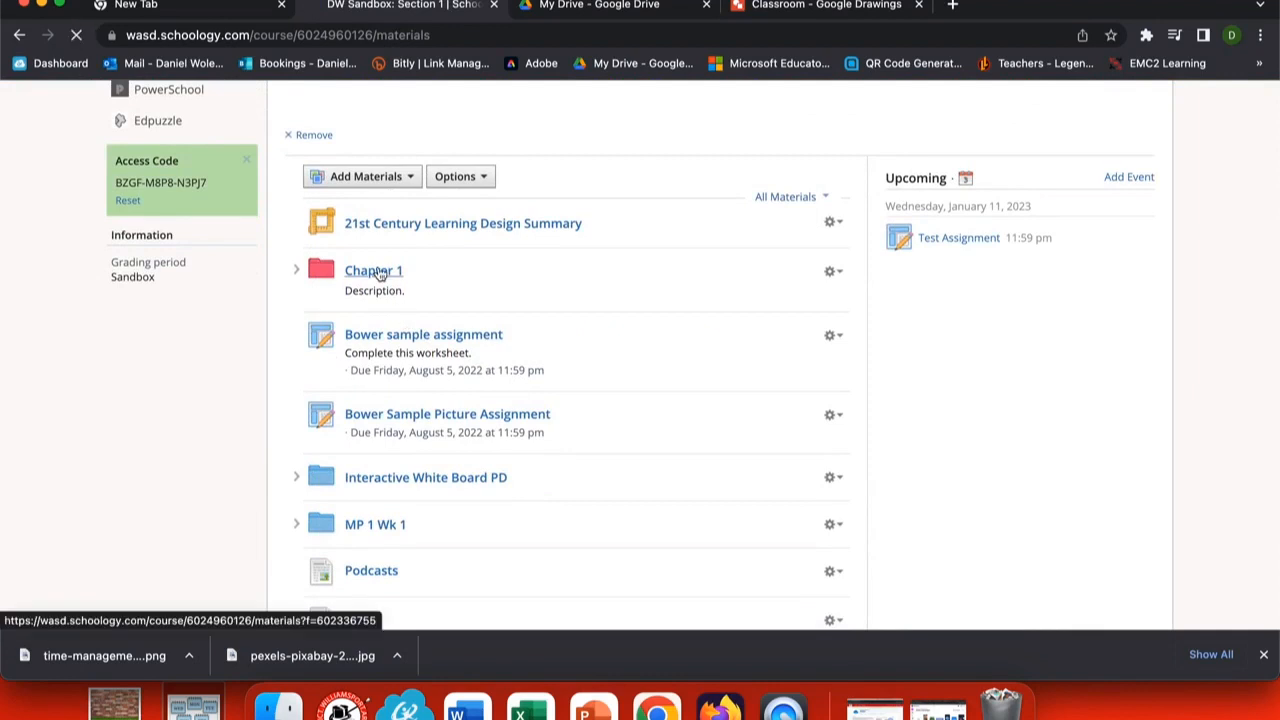
left_click(378, 36)
key("super+c")
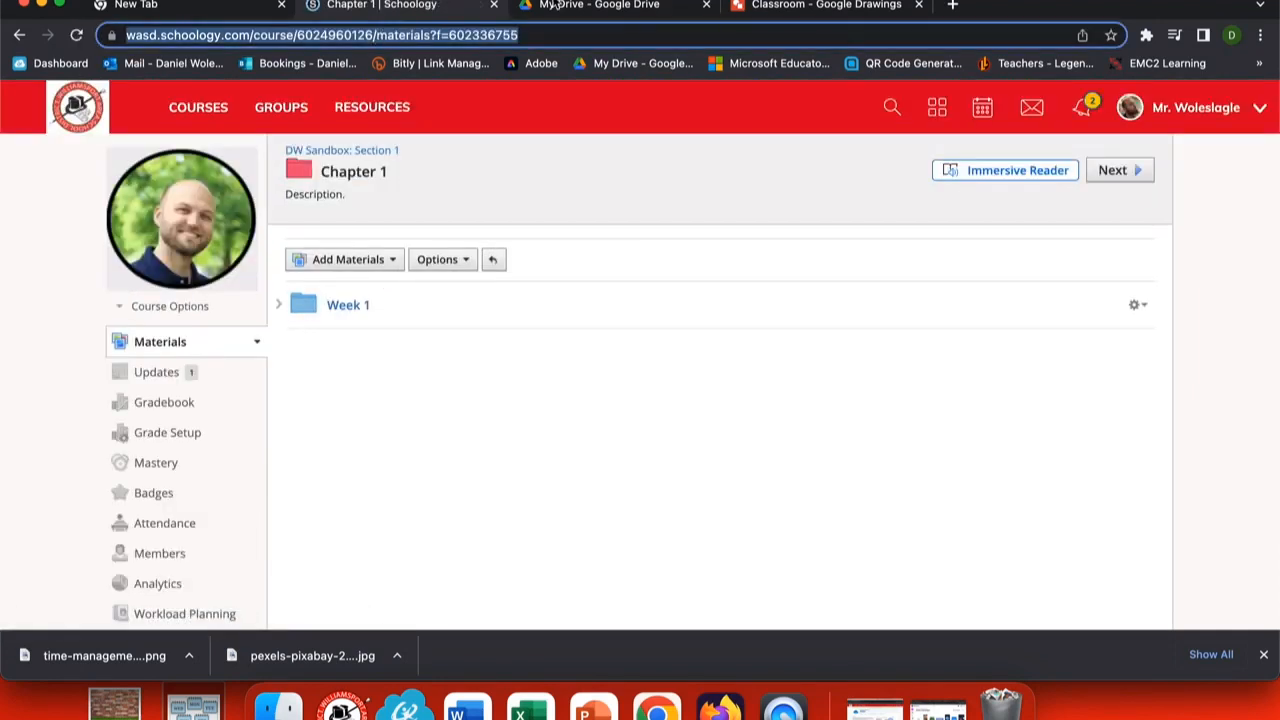
Switch to the Classroom drawing and link the MON calendar page to the copied Chapter 1 folder address
left_click(835, 6)
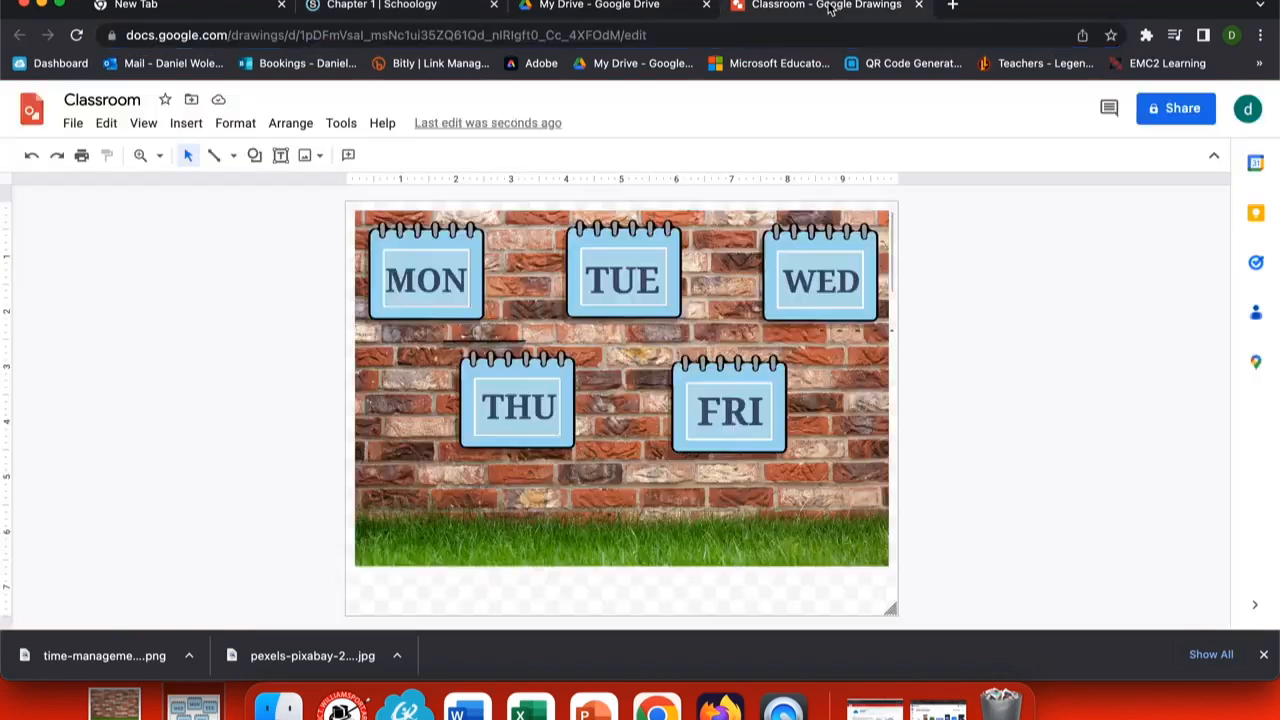
left_click(436, 287)
key("super+k")
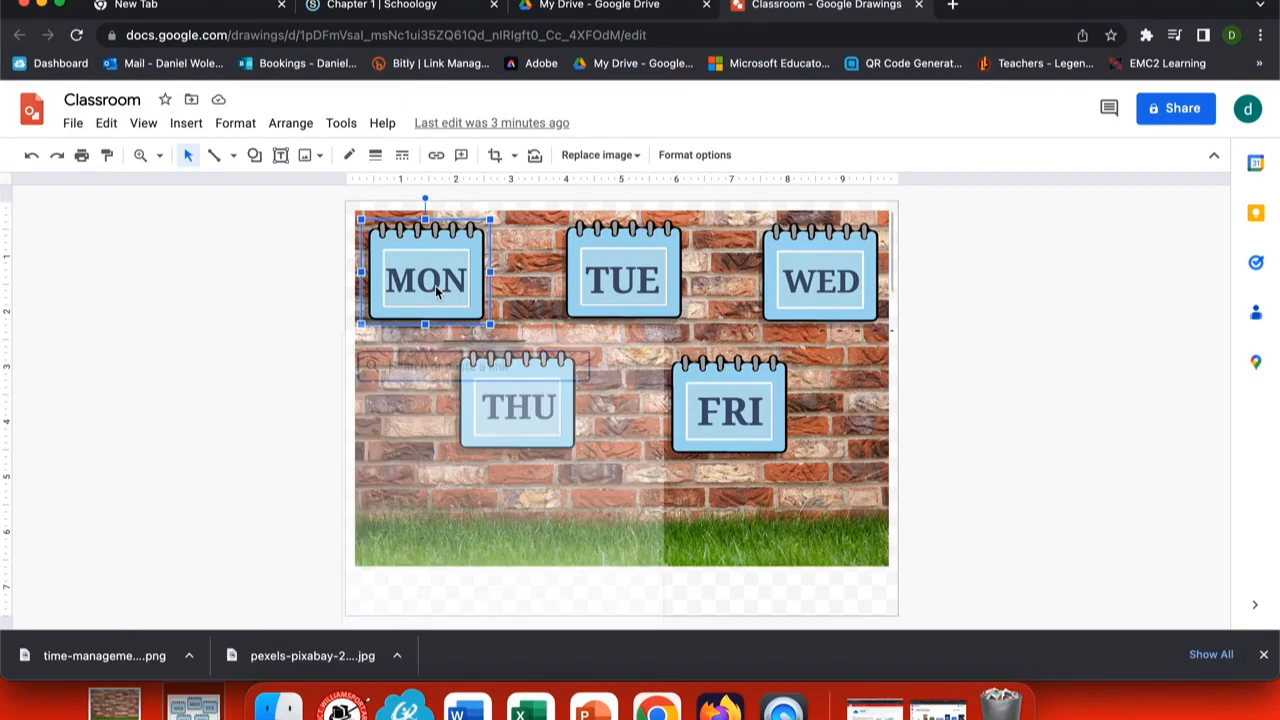
key("super+v")
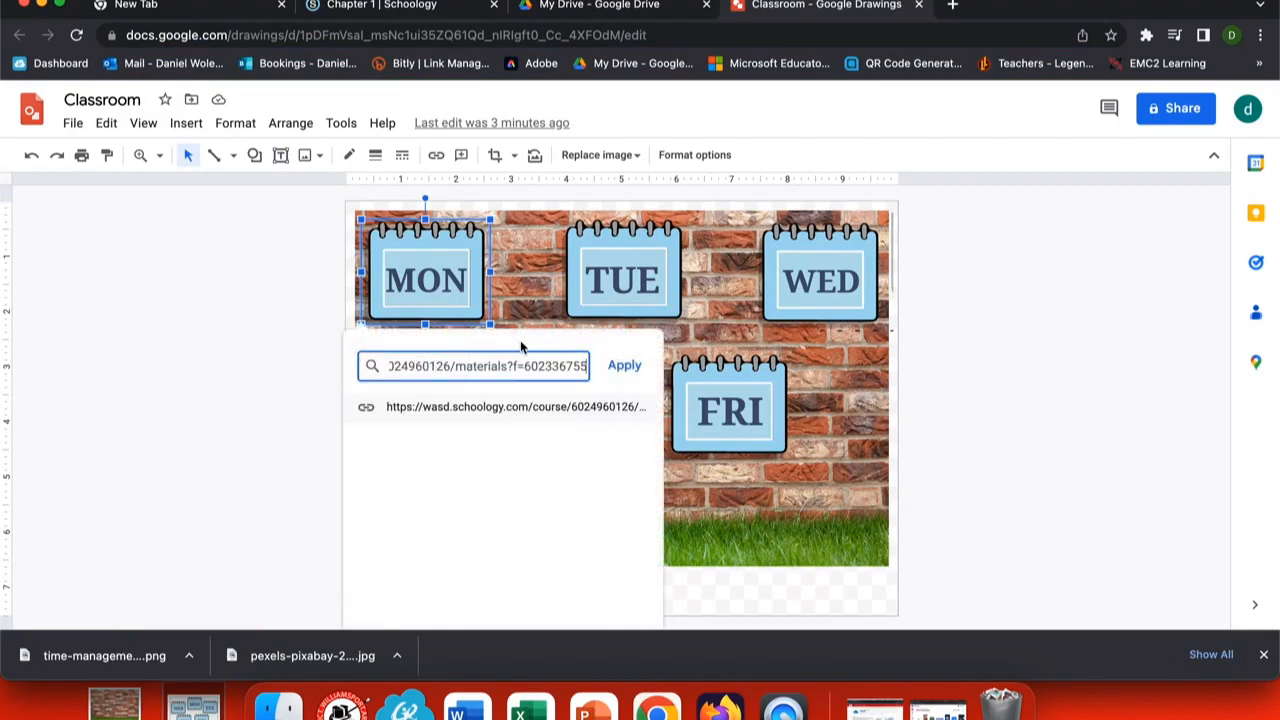
left_click(627, 367)
left_click(627, 367)
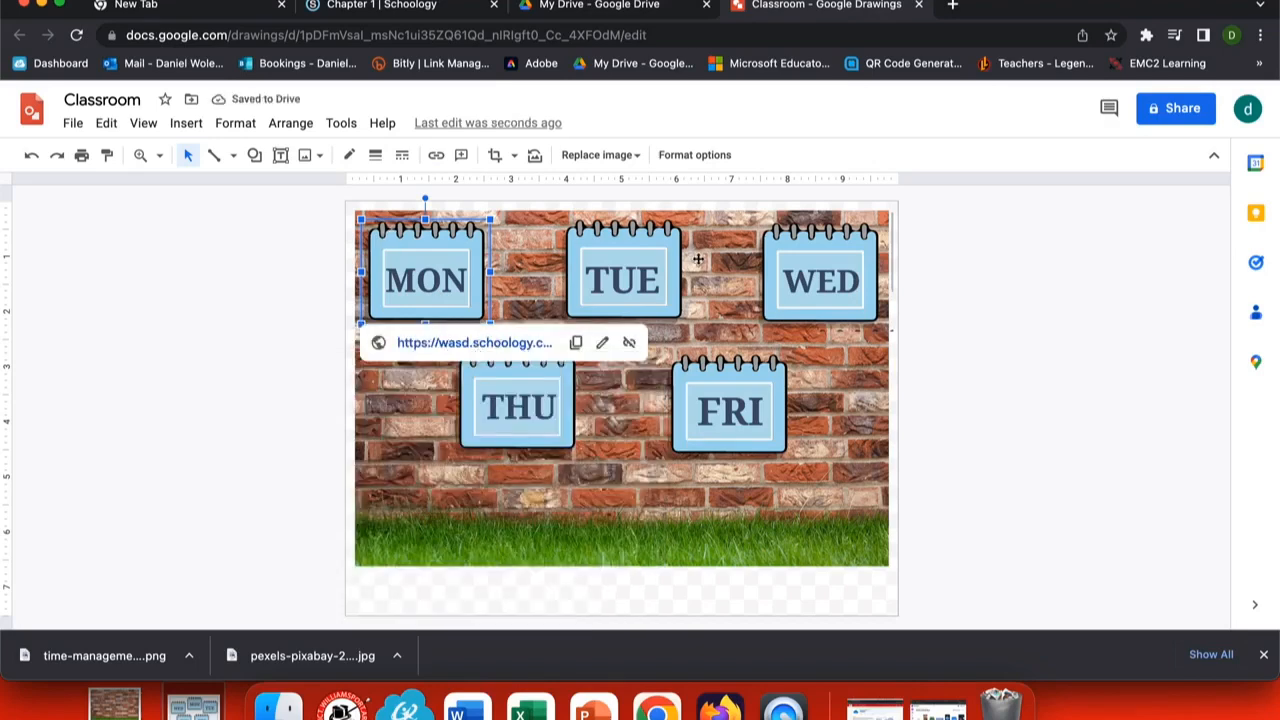
Link the TUE calendar page to the address of the Week 1 folder, copied from inside Chapter 1 in the Schoology course
left_click(650, 274)
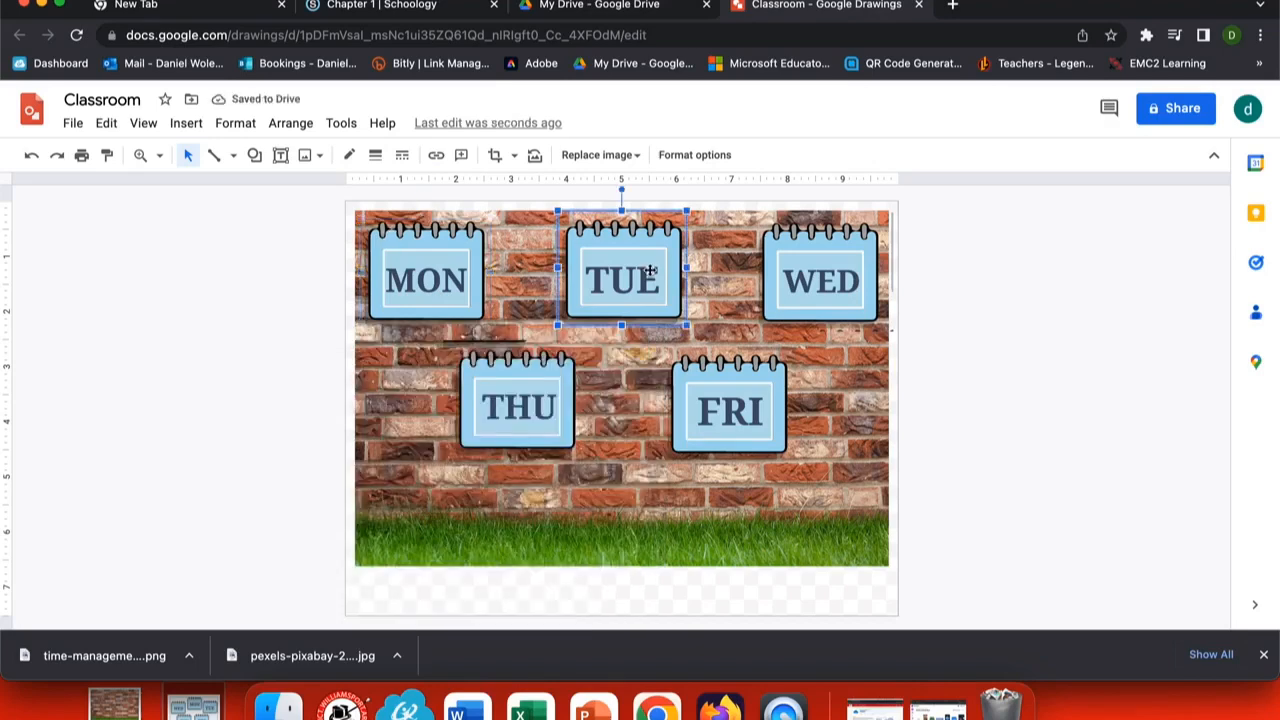
left_click(185, 124)
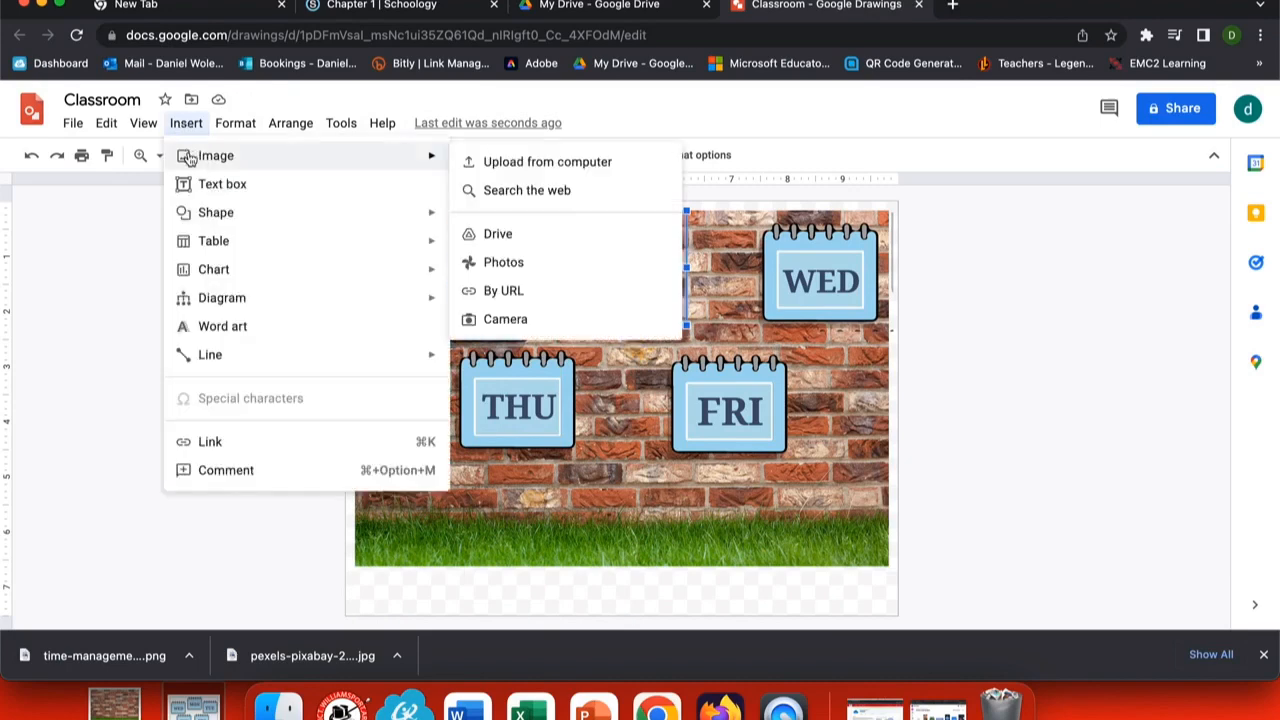
left_click(240, 441)
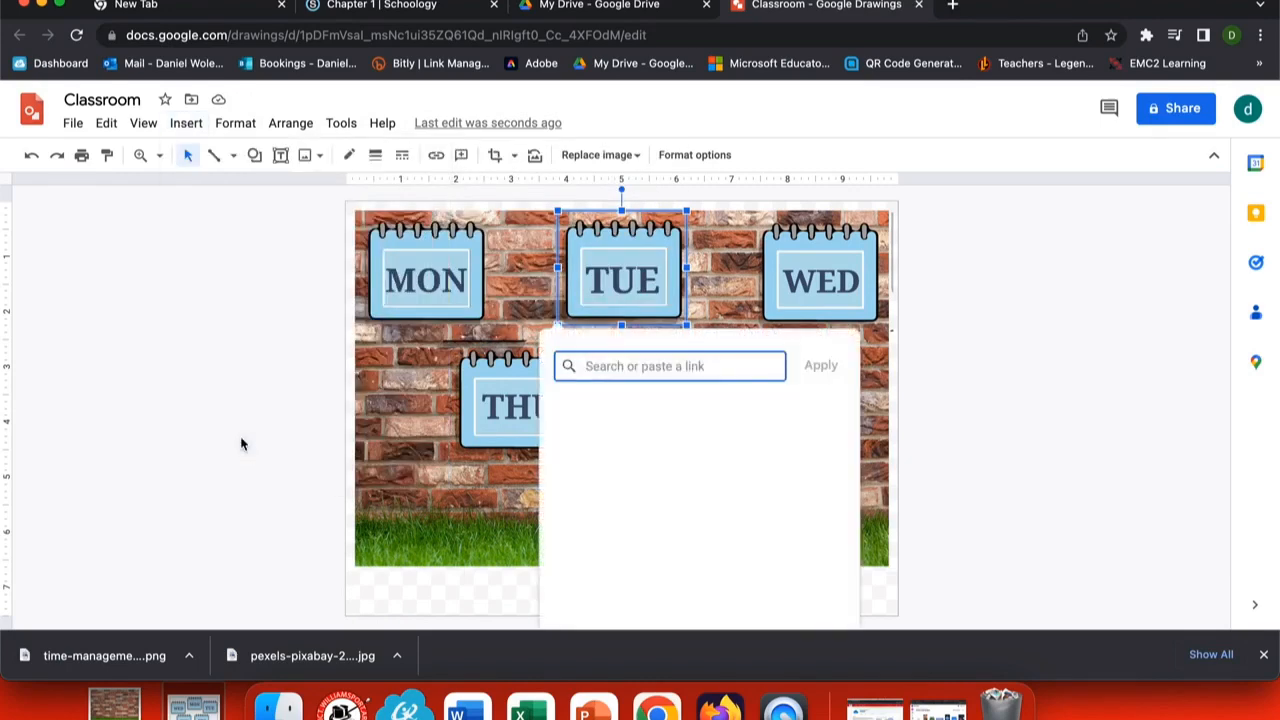
left_click(373, 14)
left_click(349, 312)
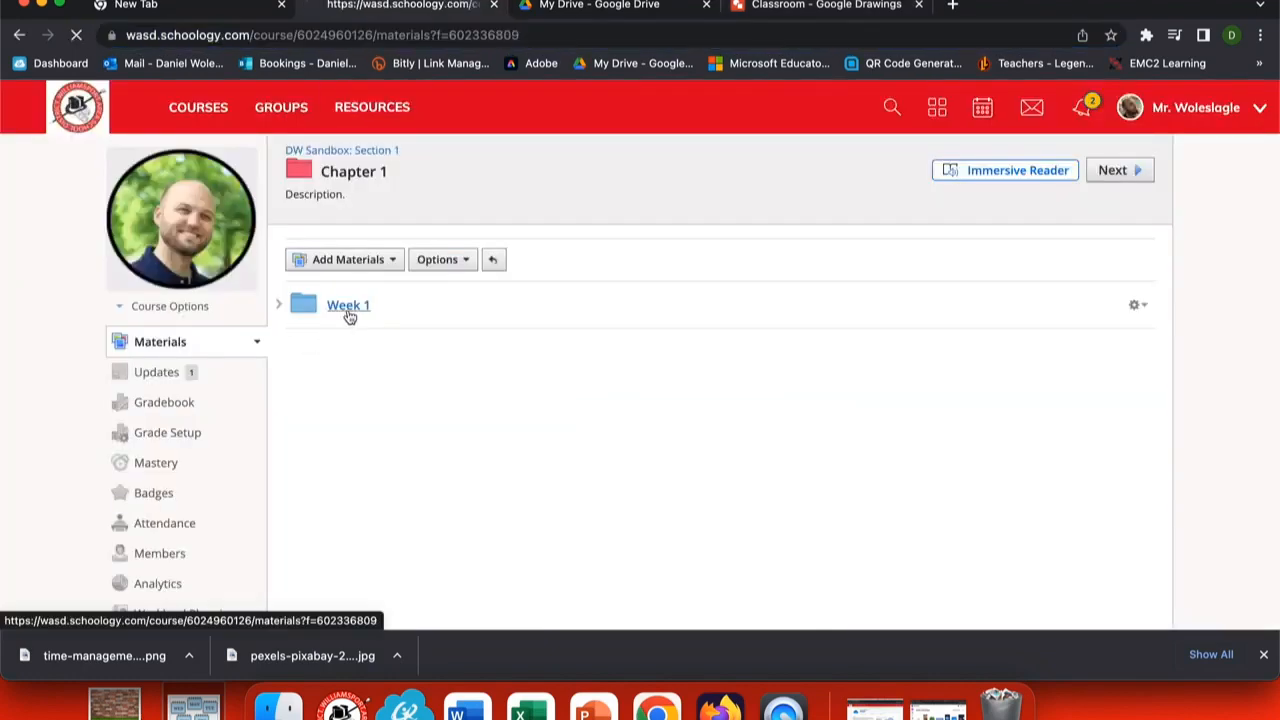
left_click(374, 36)
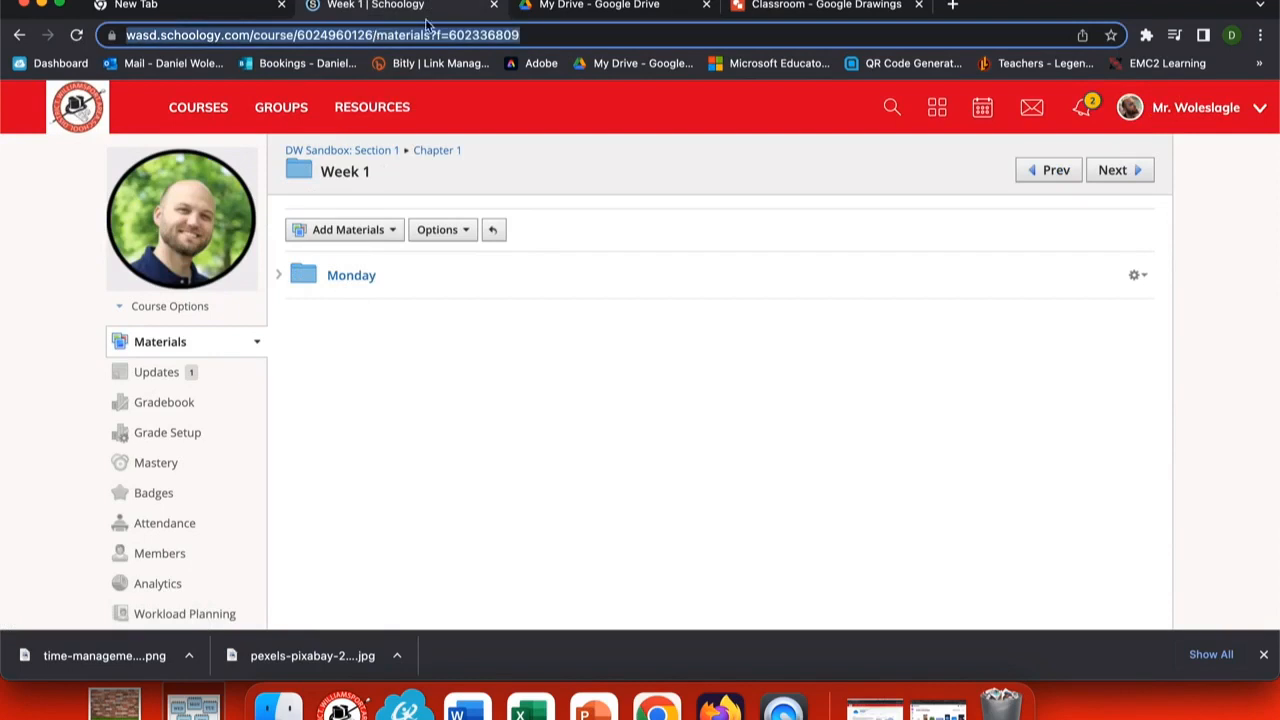
left_click(770, 12)
key("super+v")
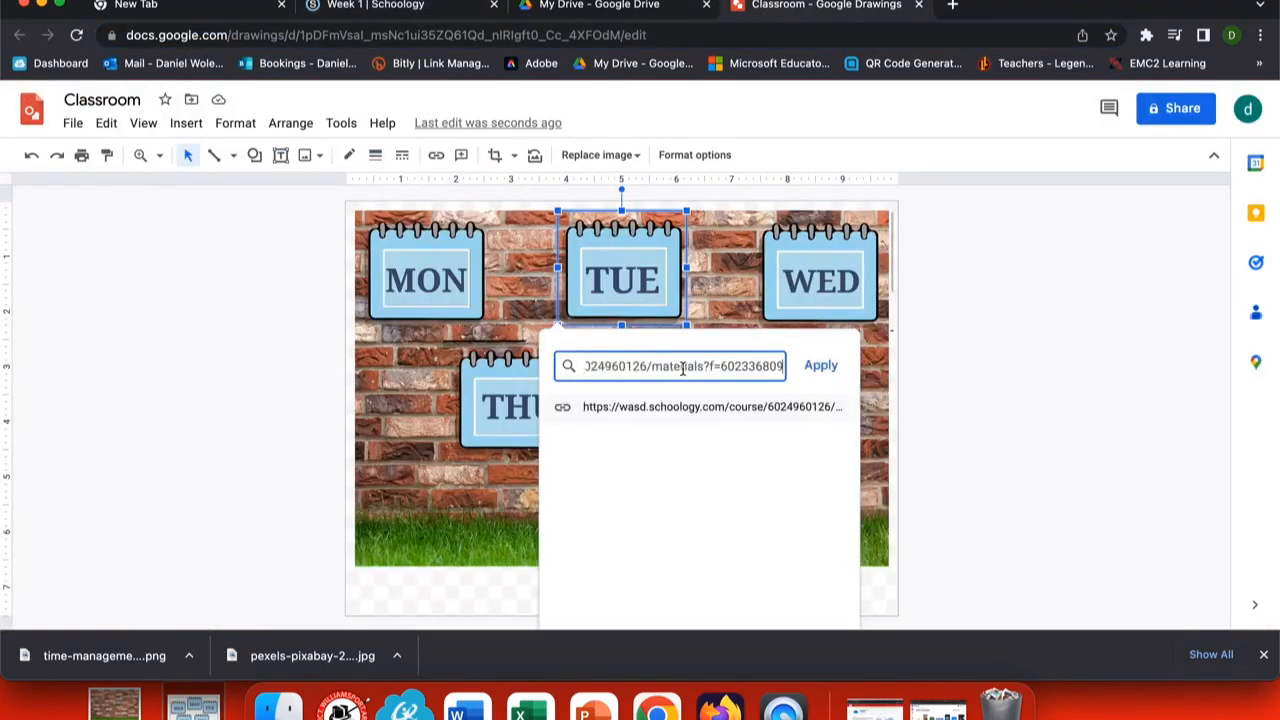
left_click(822, 366)
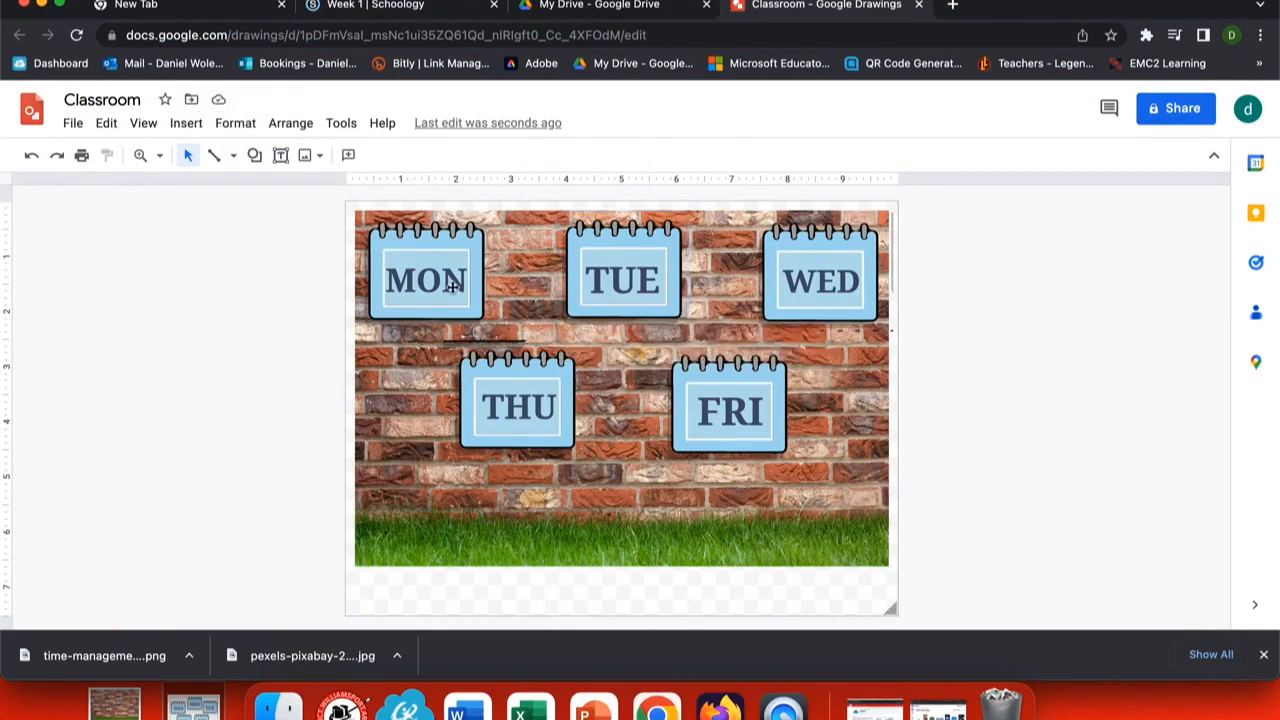
Return to the Schoology course updates, reload the page and test the MON and TUE links in the posted drawing
left_click(422, 8)
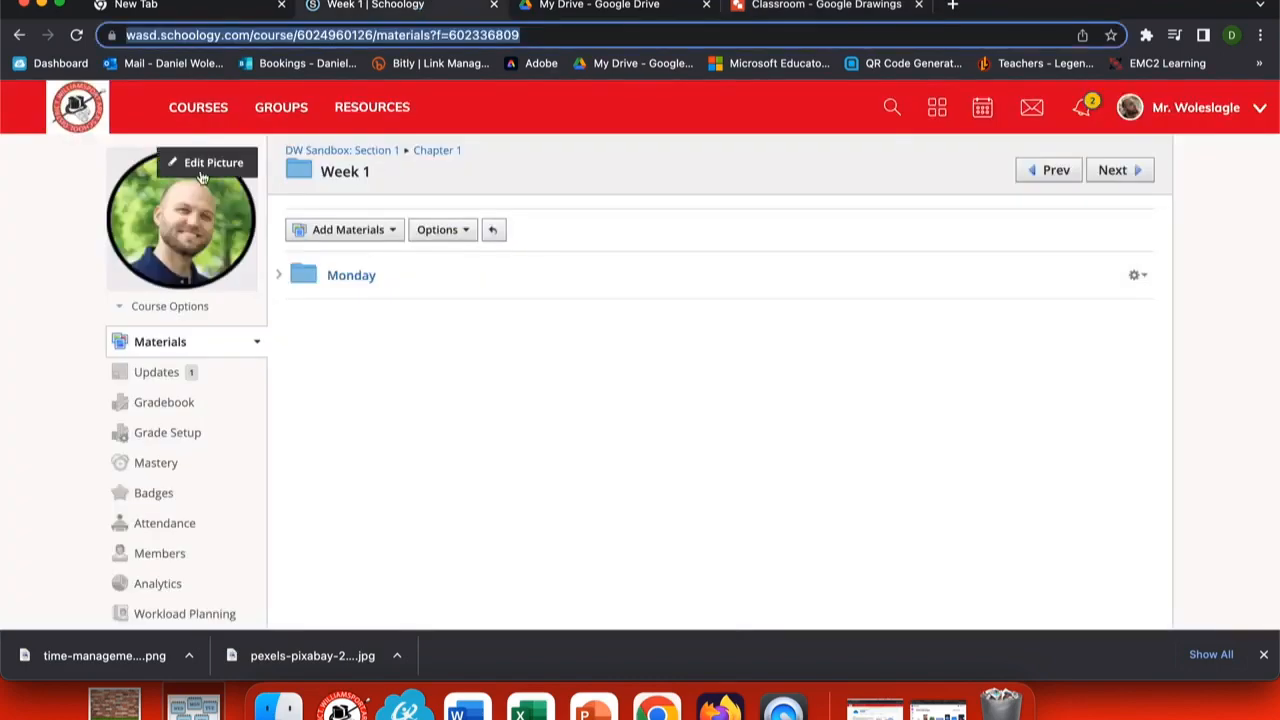
left_click(164, 375)
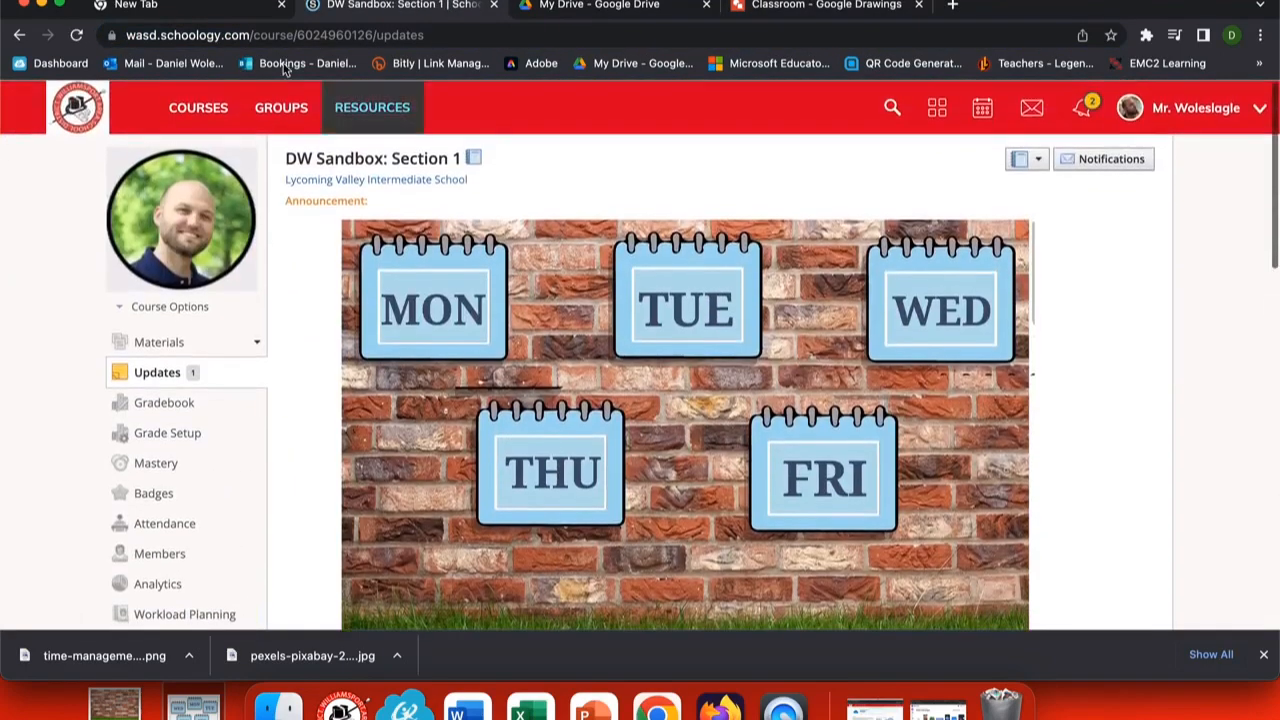
left_click(76, 37)
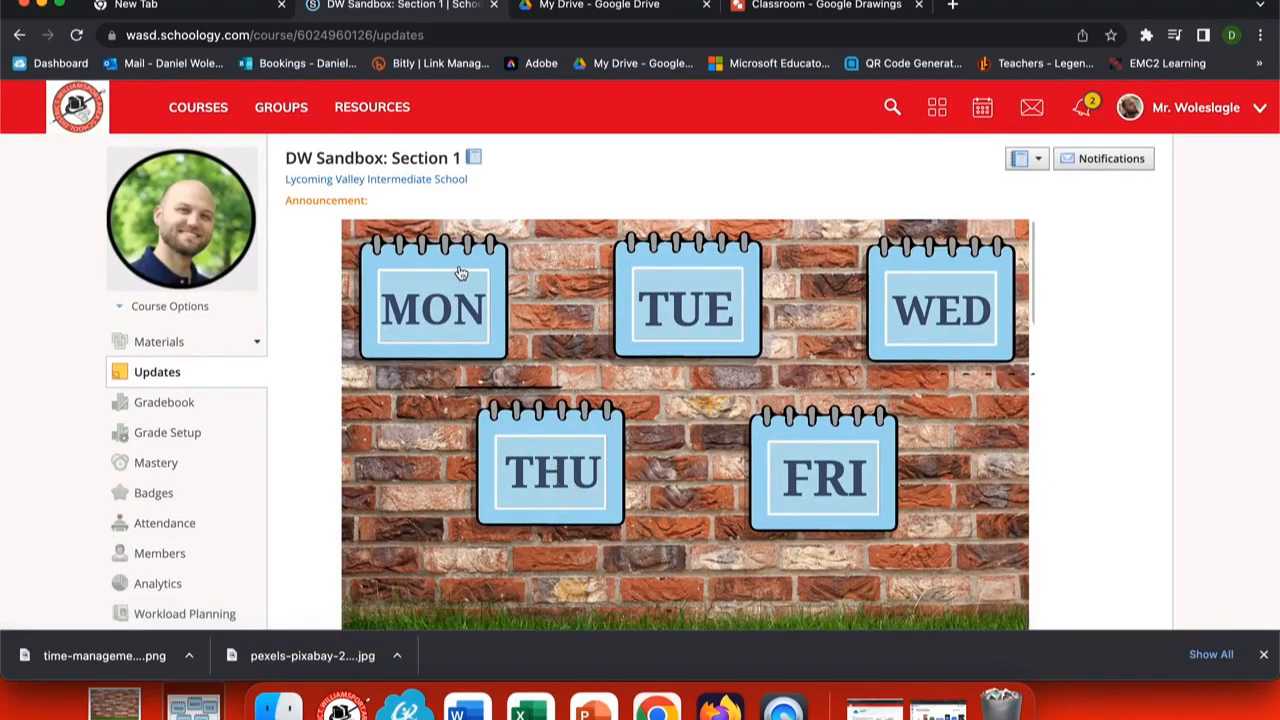
left_click(444, 294)
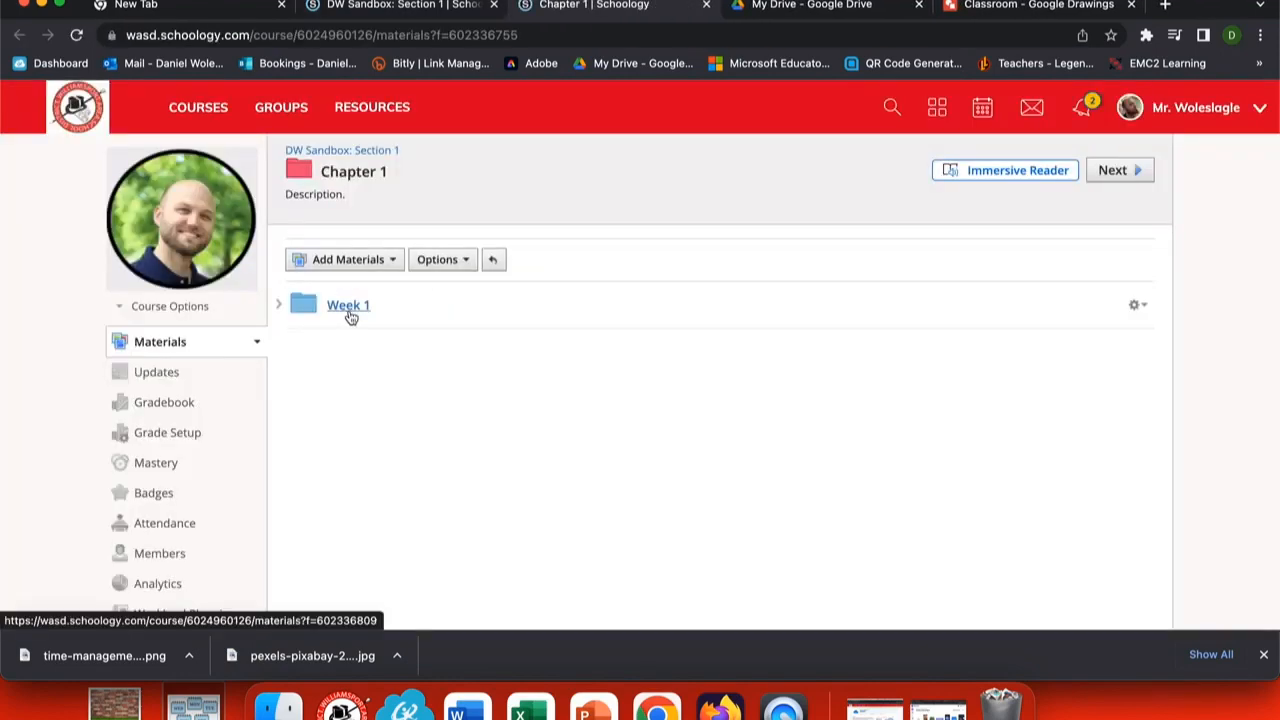
left_click(390, 8)
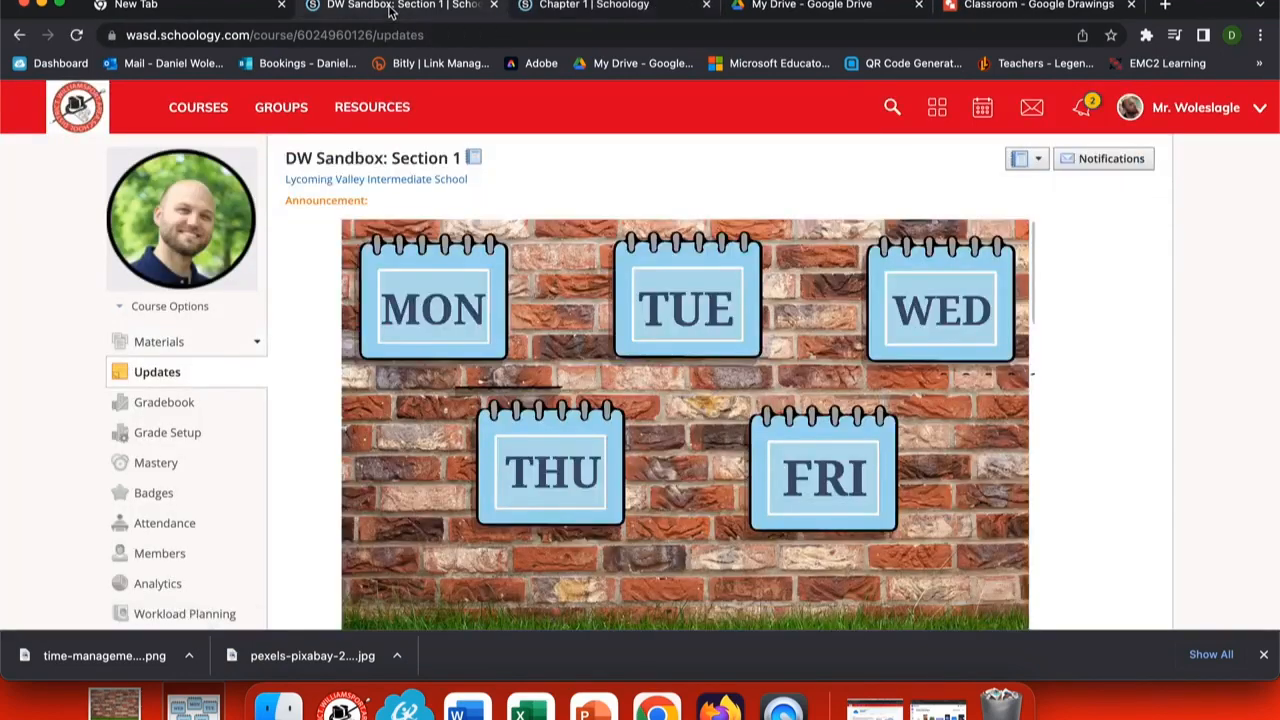
left_click(694, 315)
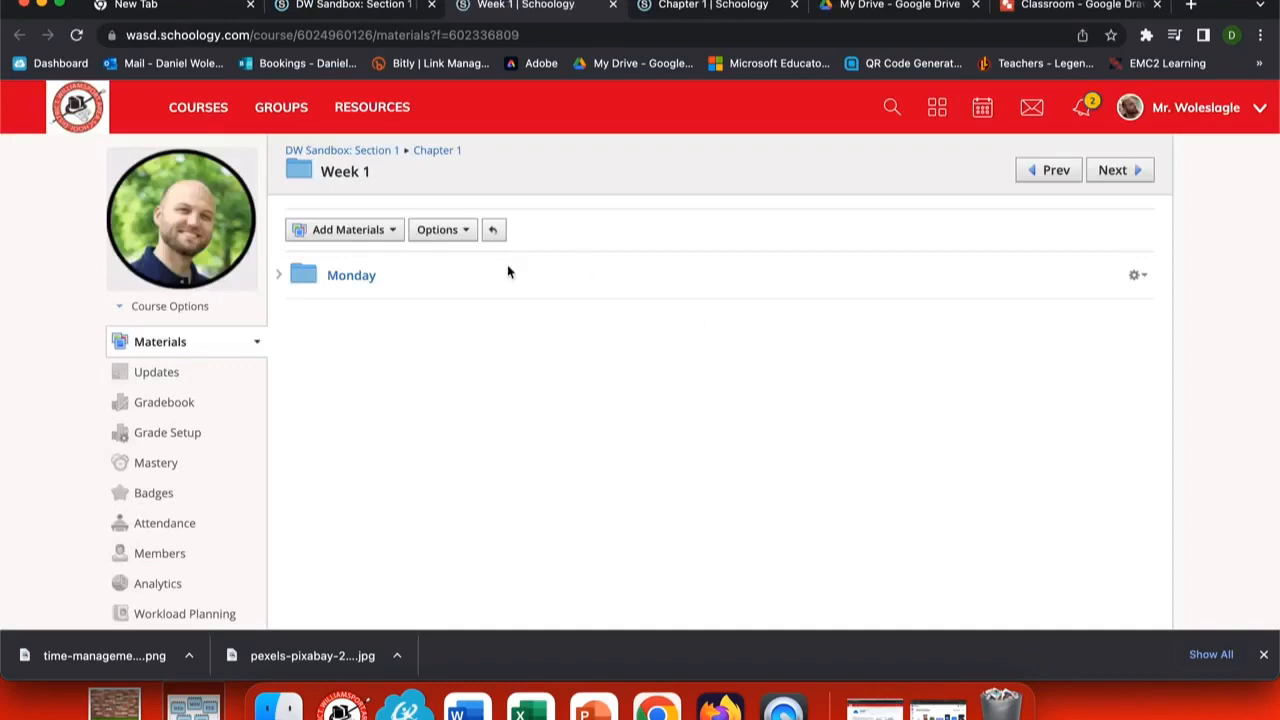